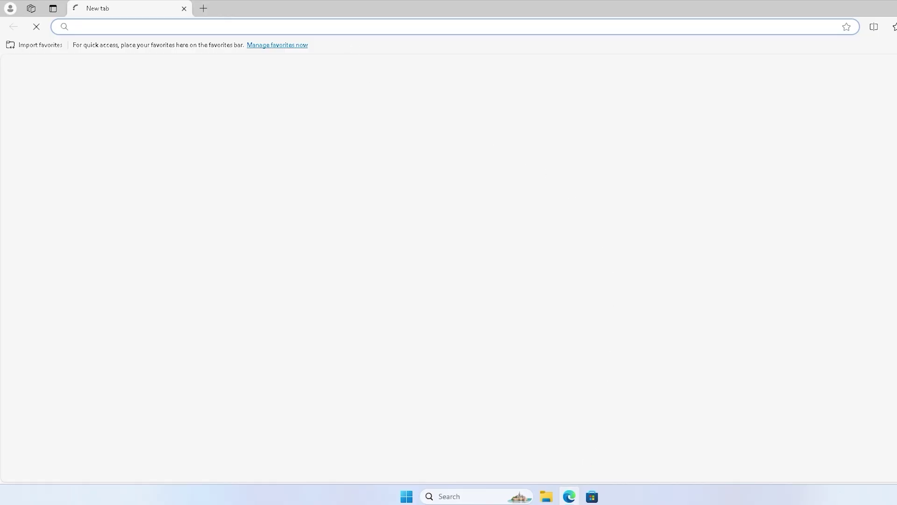
Download Heroic x FPSHEAVEN.zip (7.9 MB) from the heroic_fps_guide GitHub repository in Edge and open it in File Explorer
right_click(356, 27)
left_click(445, 164)
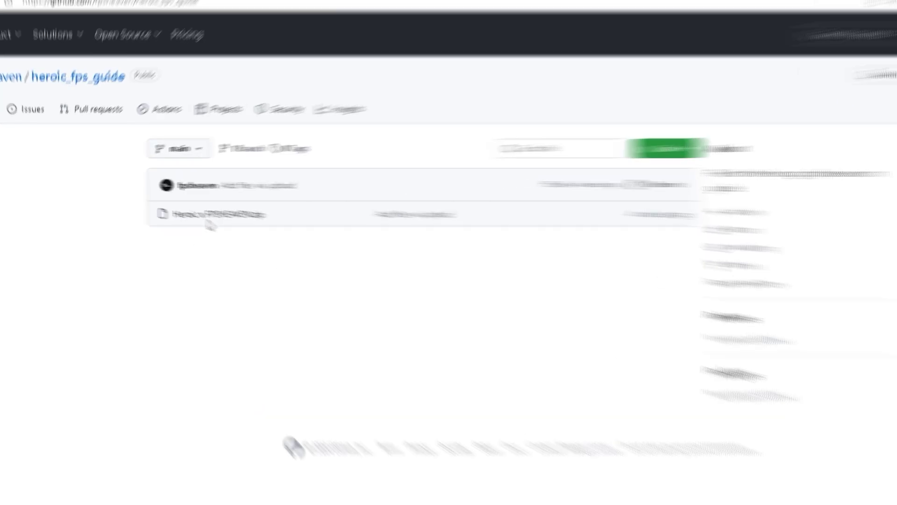
left_click(413, 254)
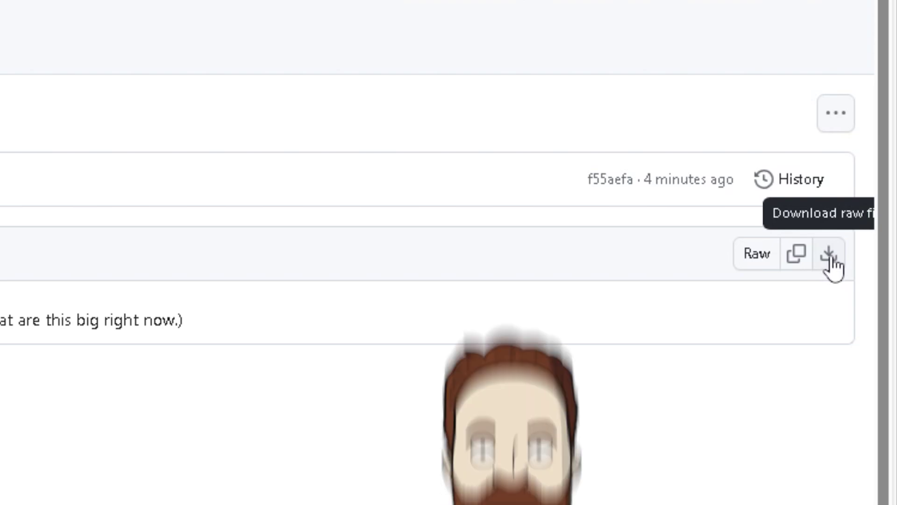
left_click(827, 260)
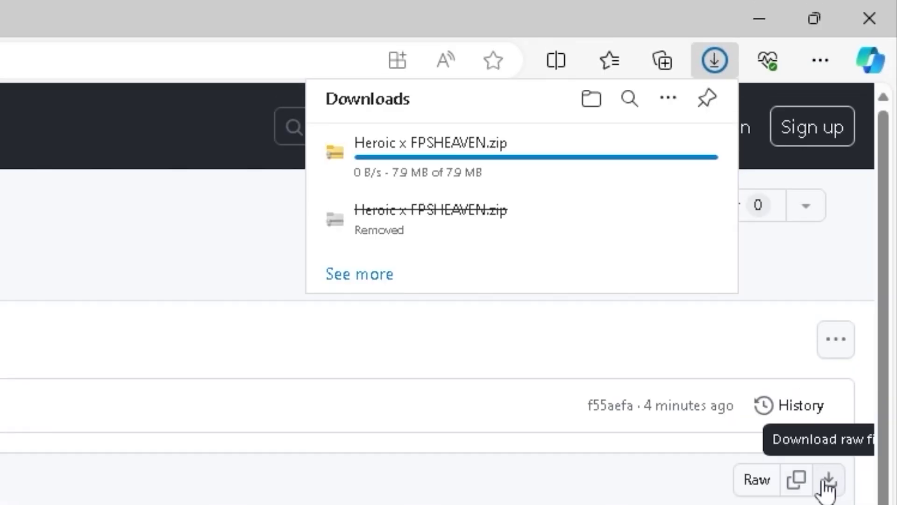
left_click(493, 153)
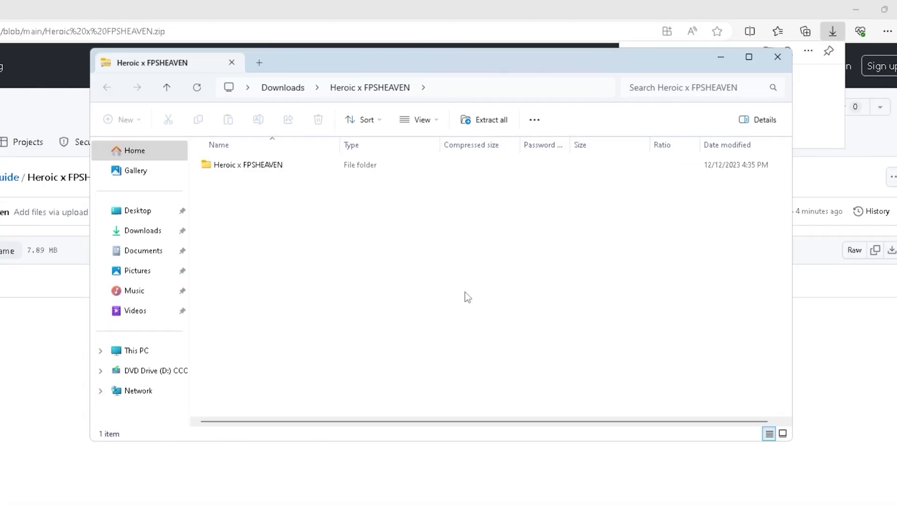
Copy the Heroic x FPSHEAVEN folder from the zip and paste it into the root of Local Disk (C:)
left_click(246, 169)
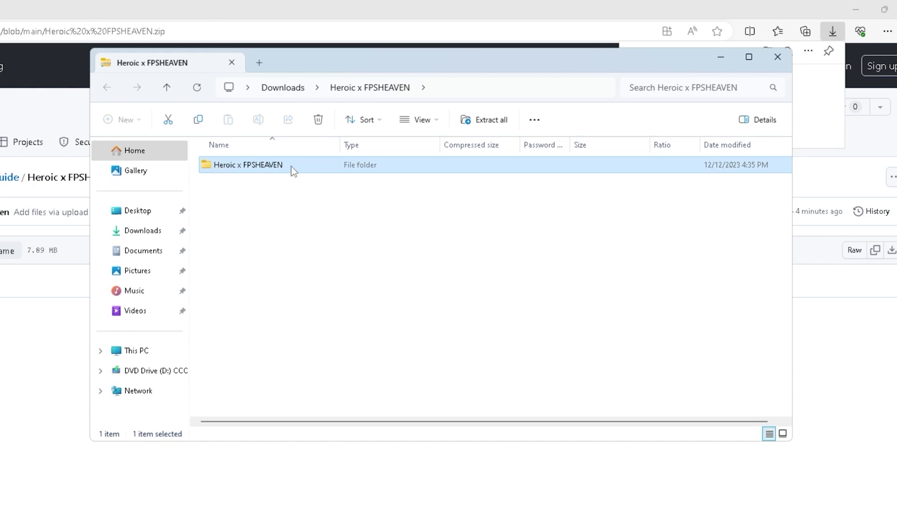
right_click(266, 164)
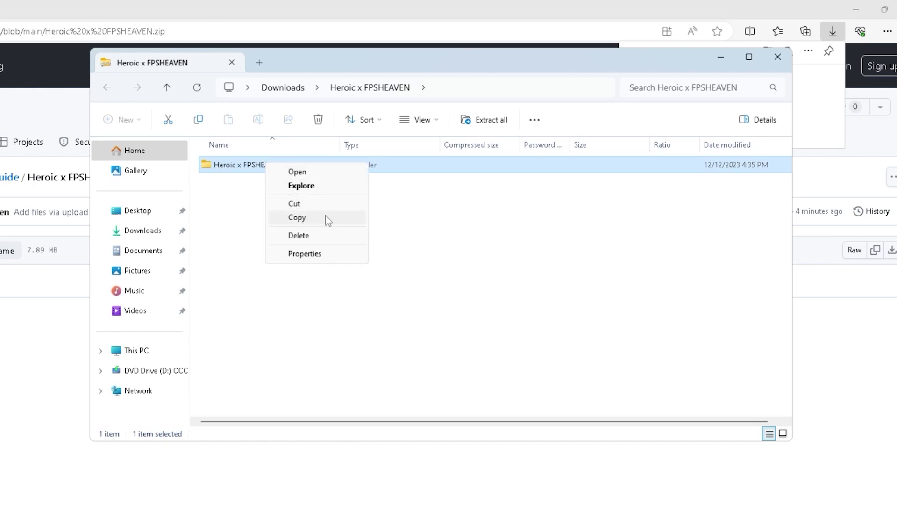
left_click(297, 217)
left_click(136, 351)
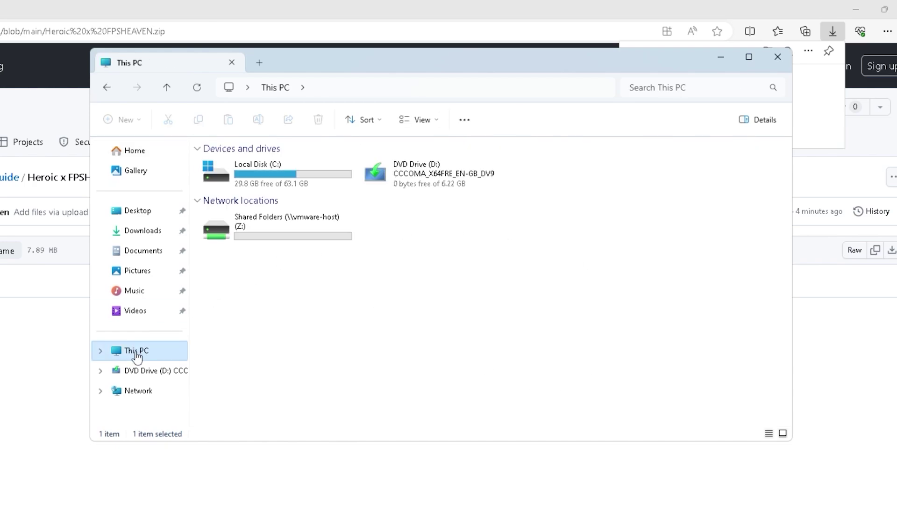
double_click(265, 183)
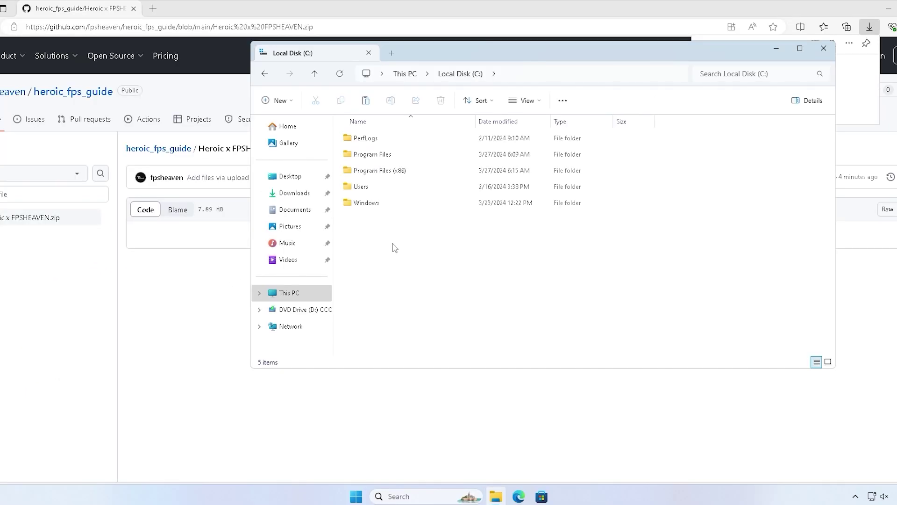
key("ctrl+v")
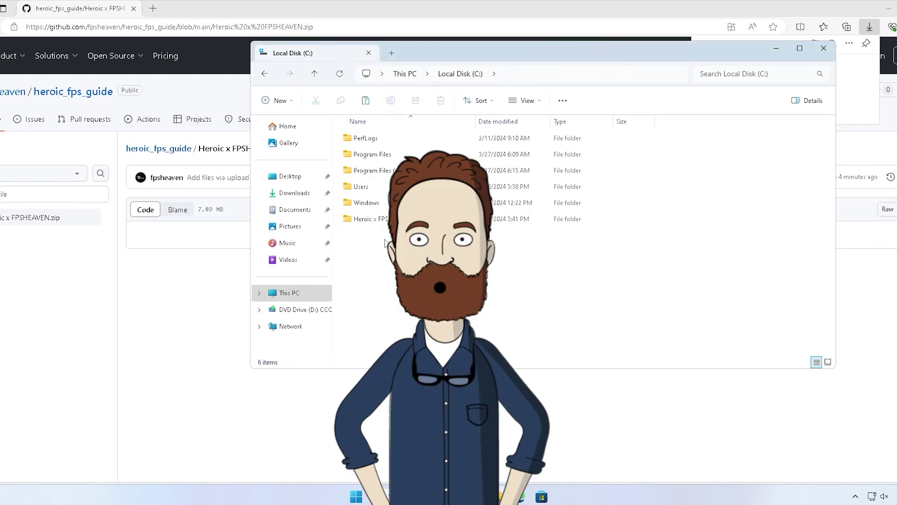
left_click(376, 220)
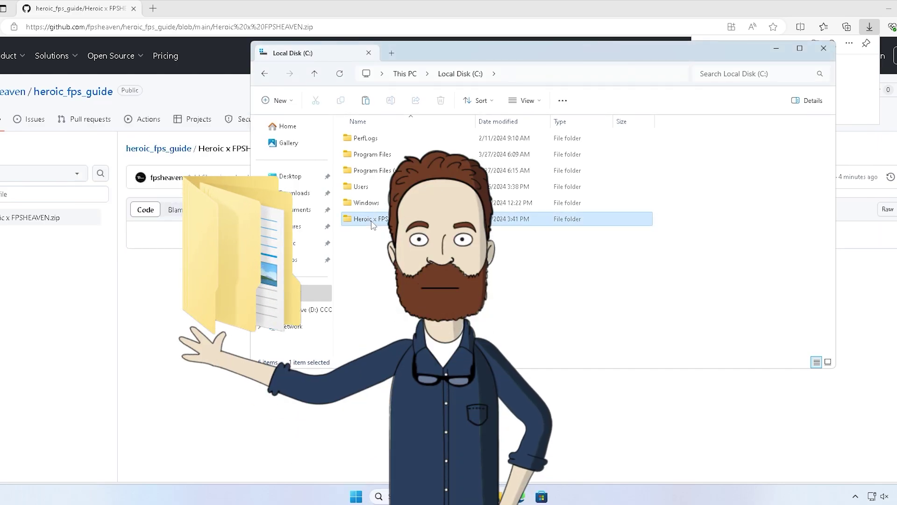
left_click(382, 255)
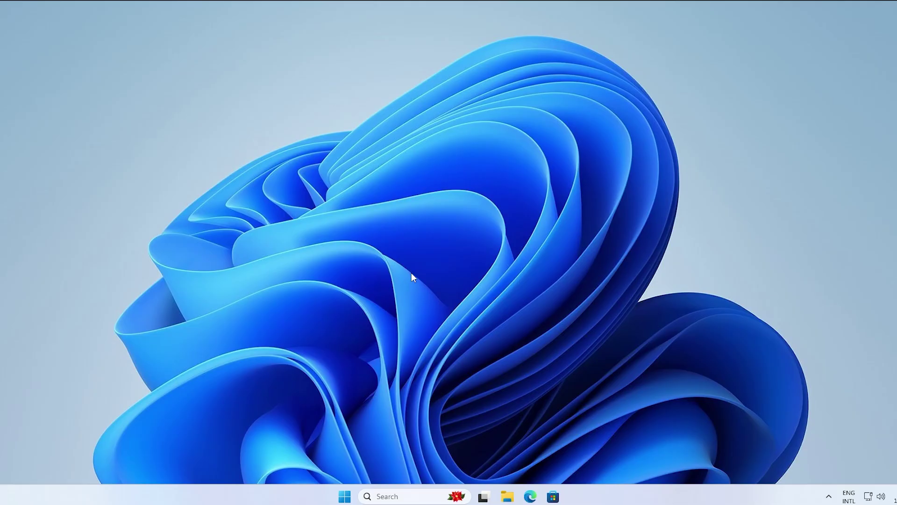
Set Local Disk (C:) system protection maximum usage to 16% (10.10 GB) and apply
key("super")
type("c")
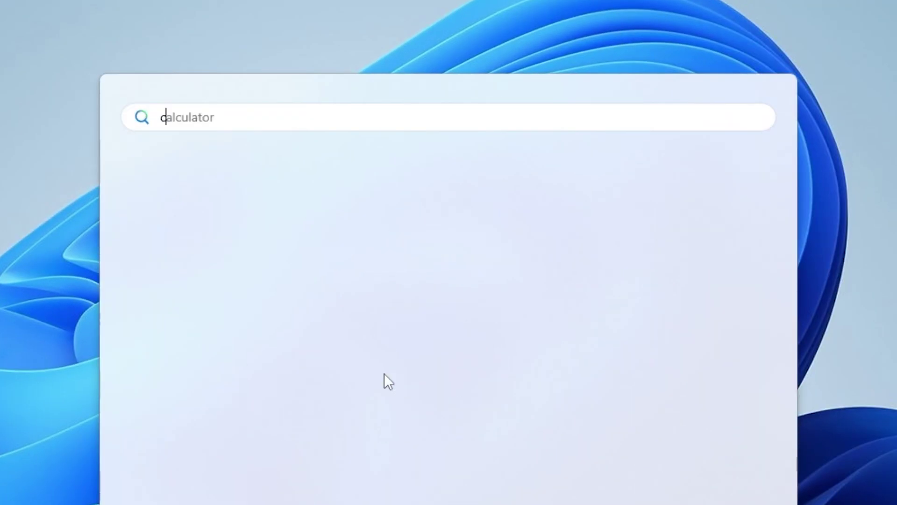
type("reate a")
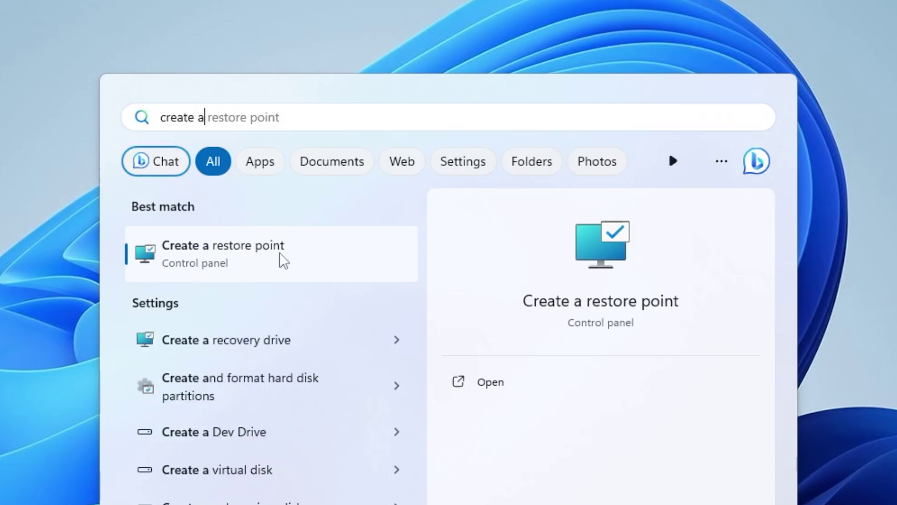
left_click(279, 253)
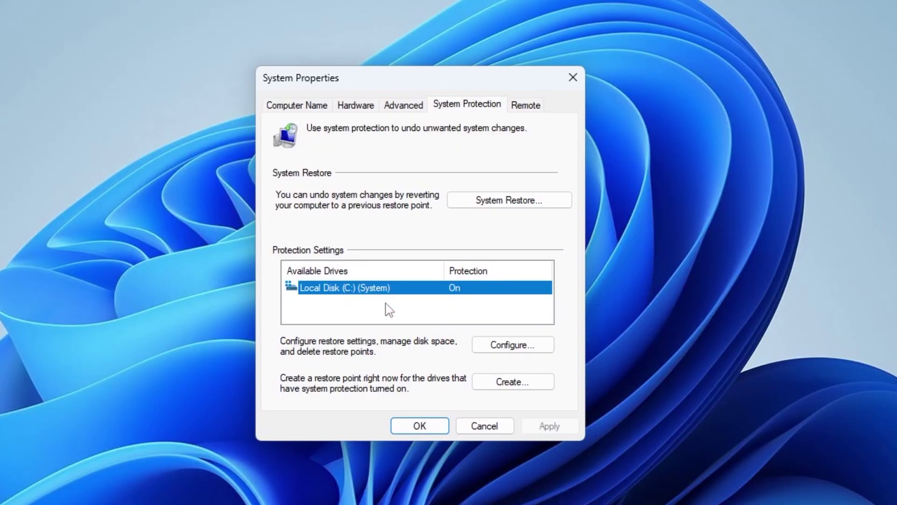
left_click(516, 347)
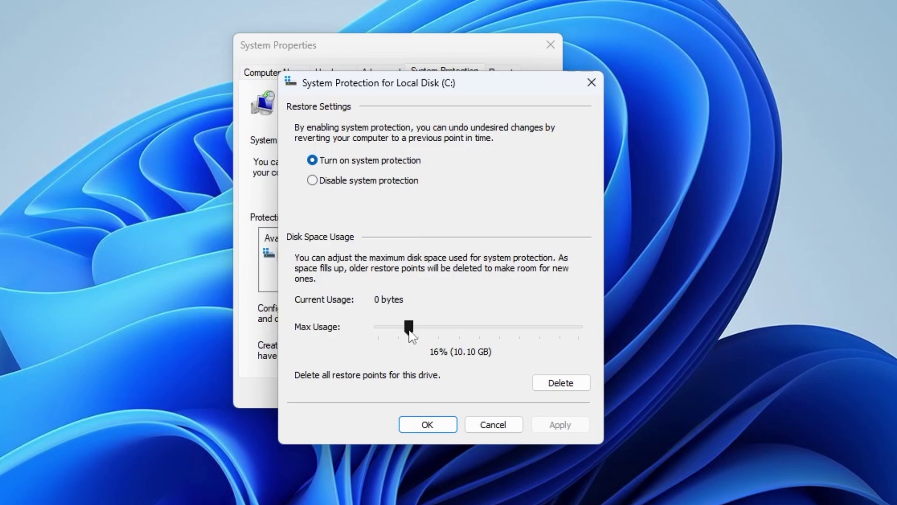
mouse_move(411, 334)
left_mouse_down()
mouse_move(402, 333)
mouse_move(411, 334)
left_mouse_up()
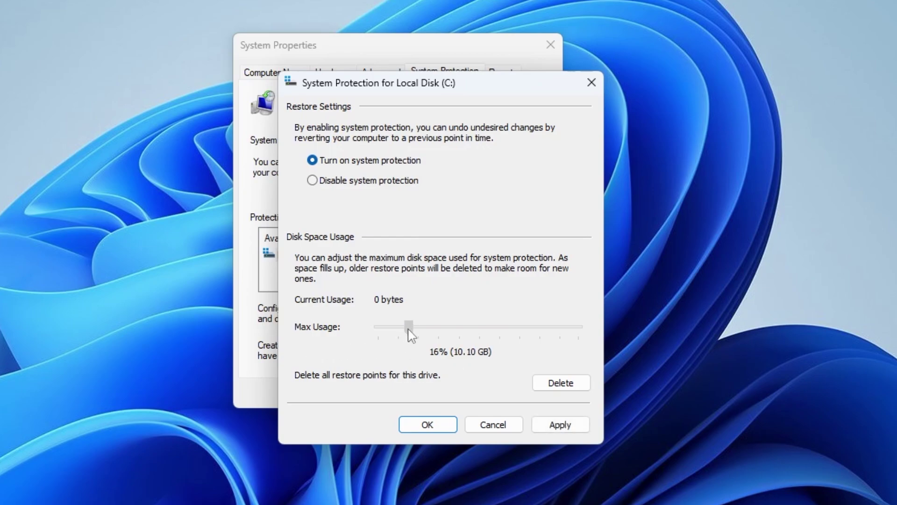
left_click(576, 430)
left_click(420, 426)
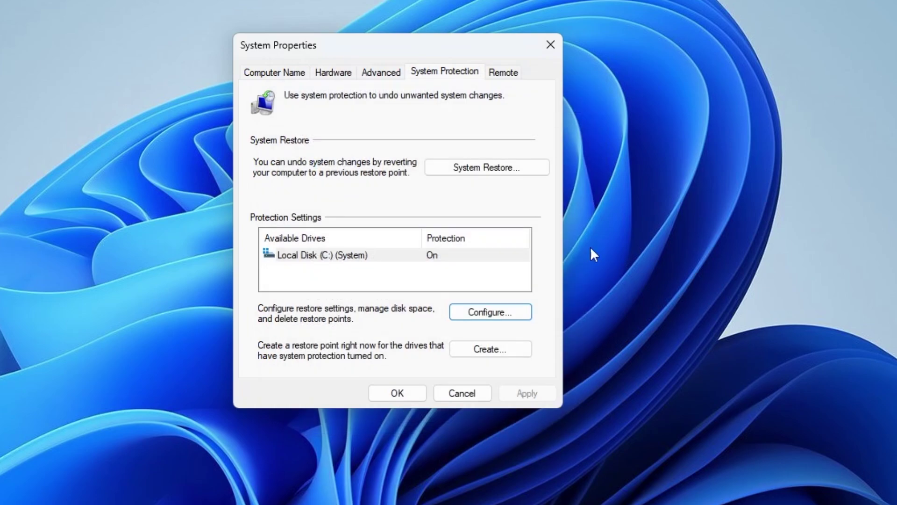
Create a restore point named 'safe' for Local Disk (C:) and close System Properties
left_click(329, 256)
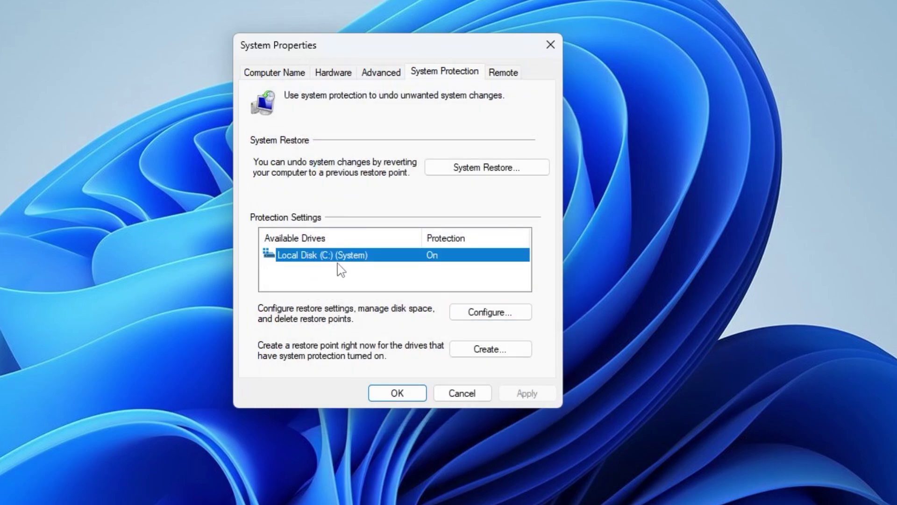
left_click(490, 351)
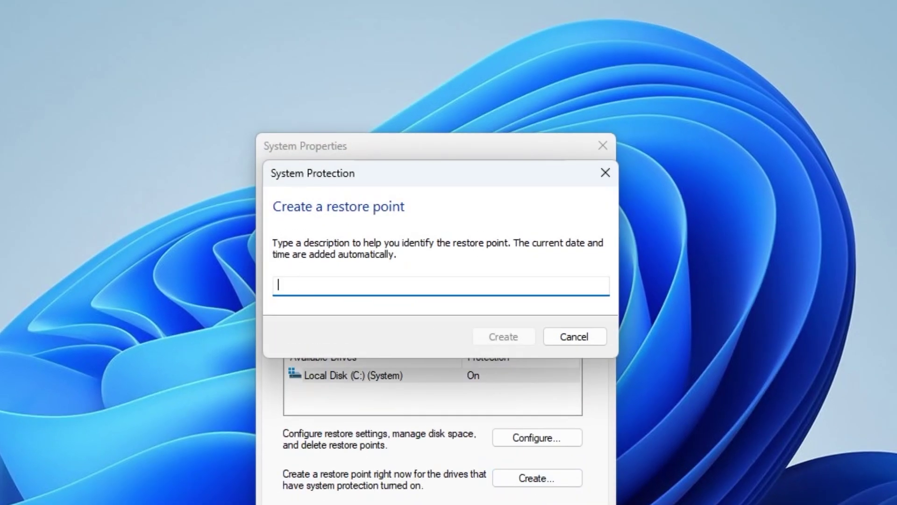
type("safe")
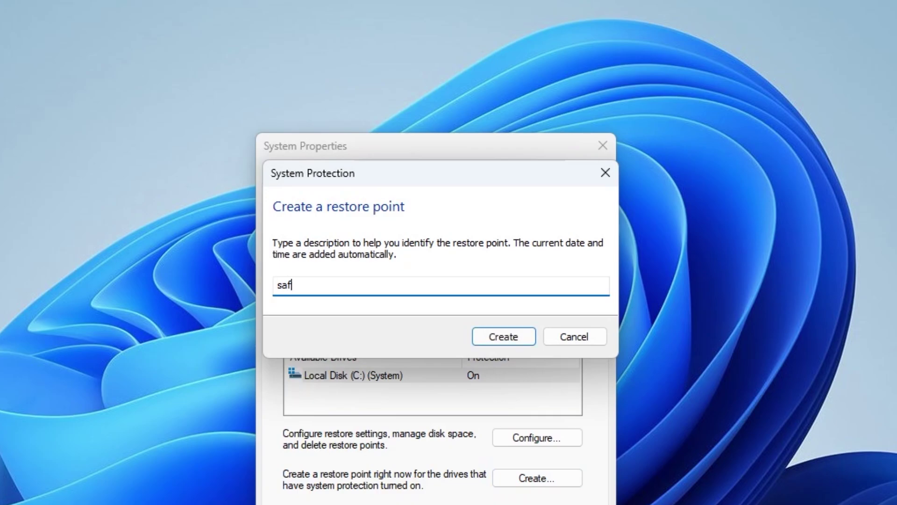
left_click(505, 336)
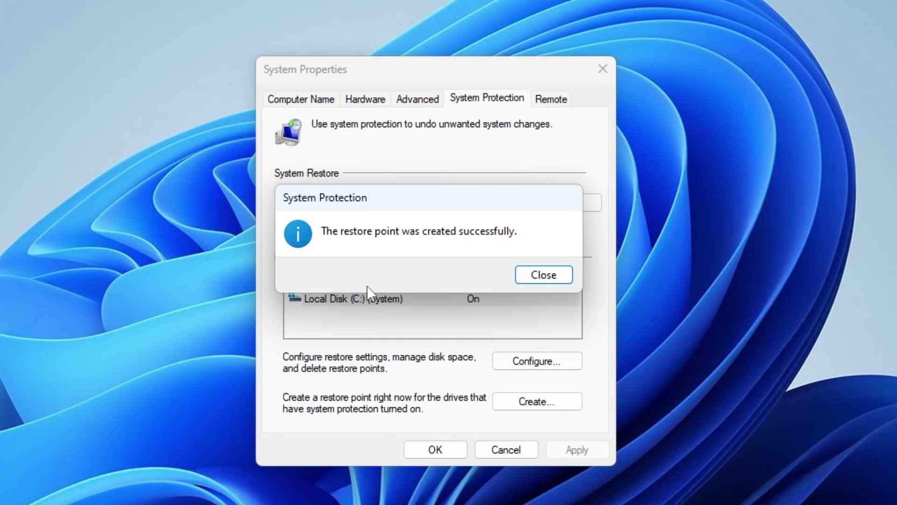
left_click(544, 275)
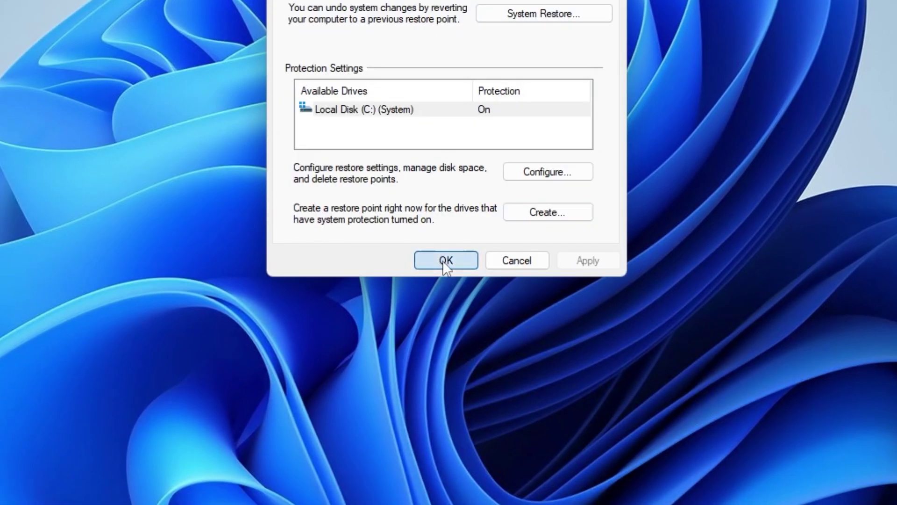
left_click(435, 450)
left_click(344, 496)
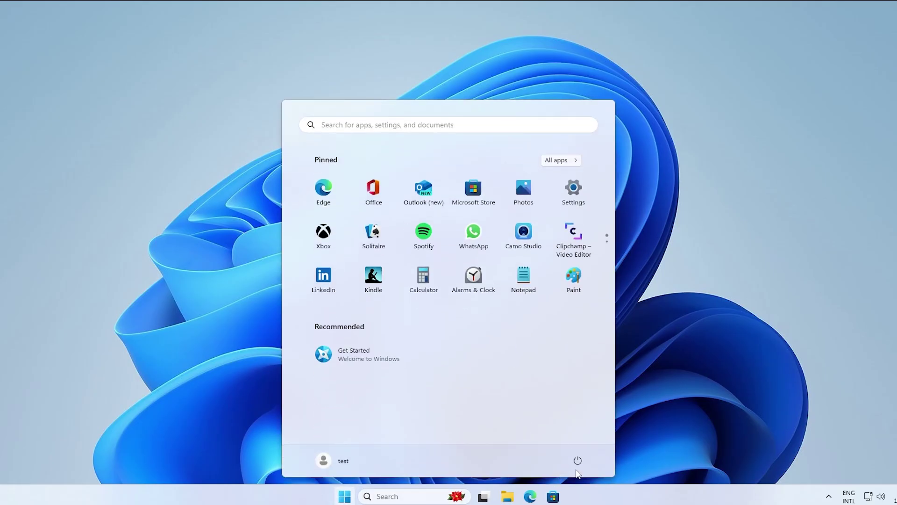
left_click(578, 460)
left_click(576, 443)
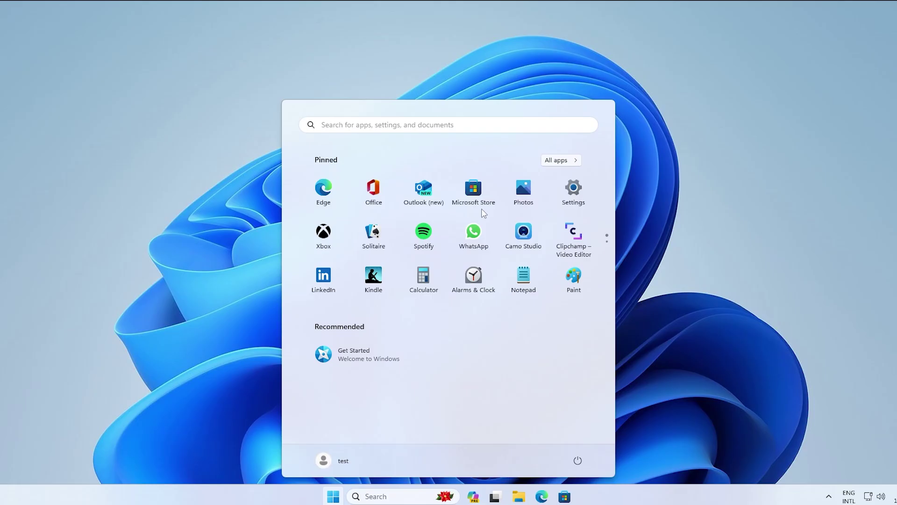
Search 'update', install all available Windows updates, and restart to finish them
type("update")
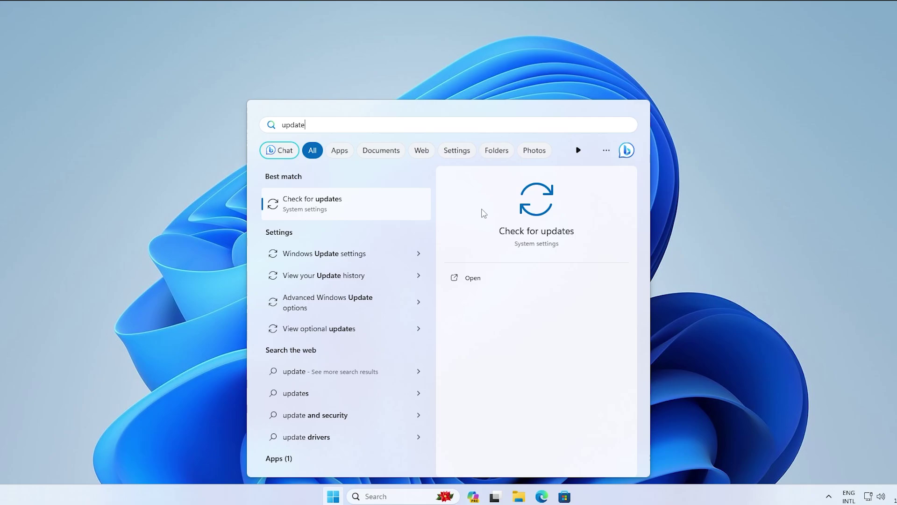
key("Return")
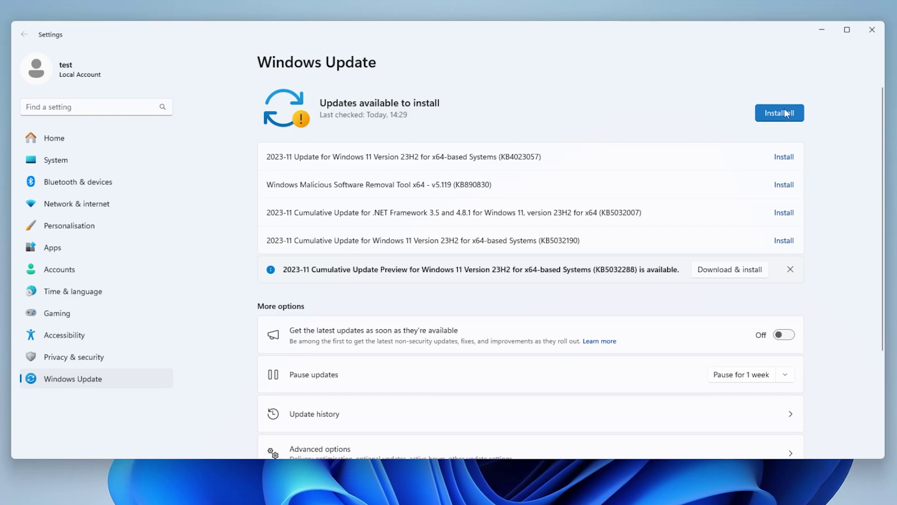
left_click(769, 110)
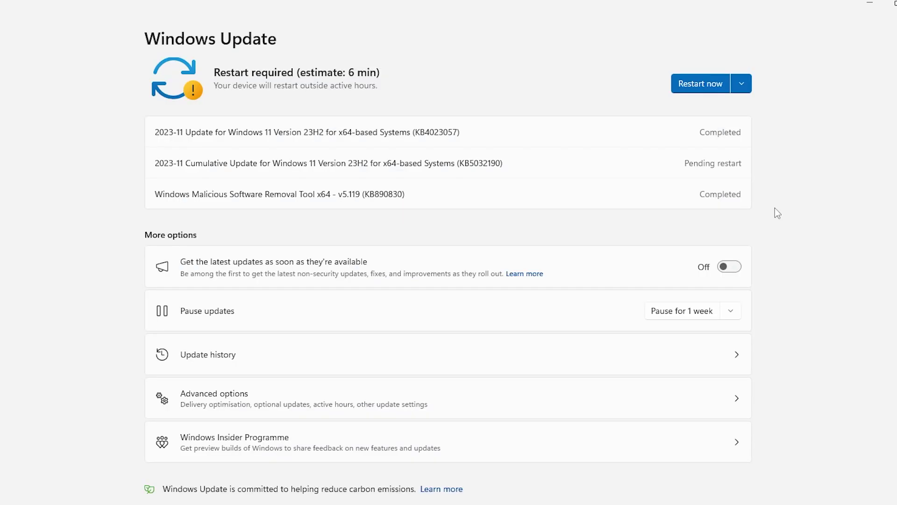
left_click(710, 86)
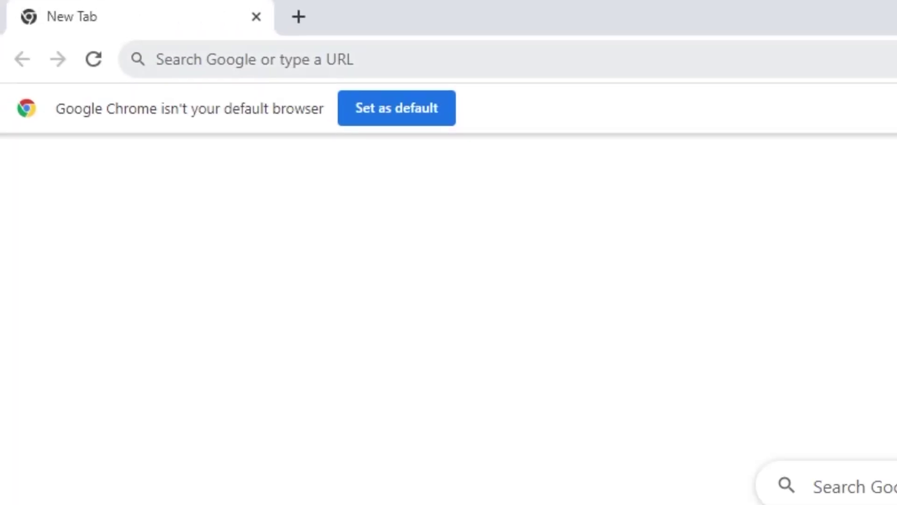
Download the free Malwarebytes installer from malwarebytes.com and start its setup
left_click(159, 60)
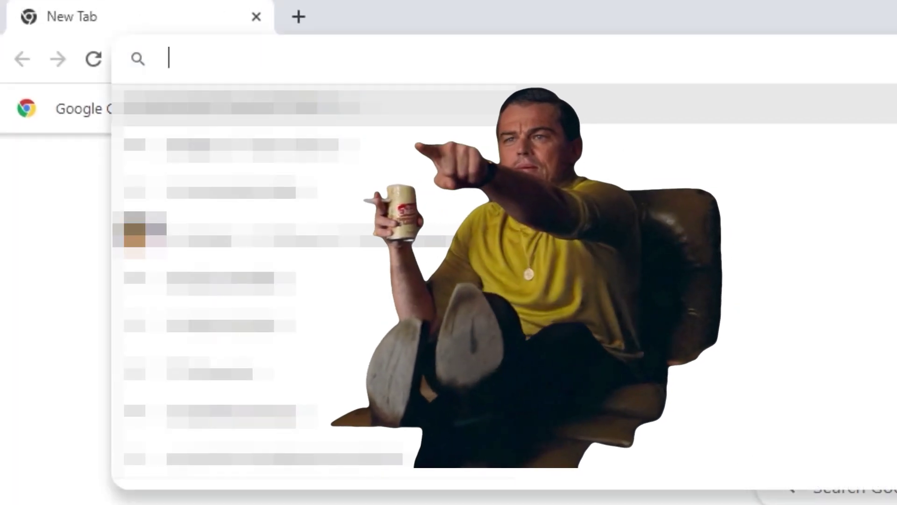
type("malwarebytes.com")
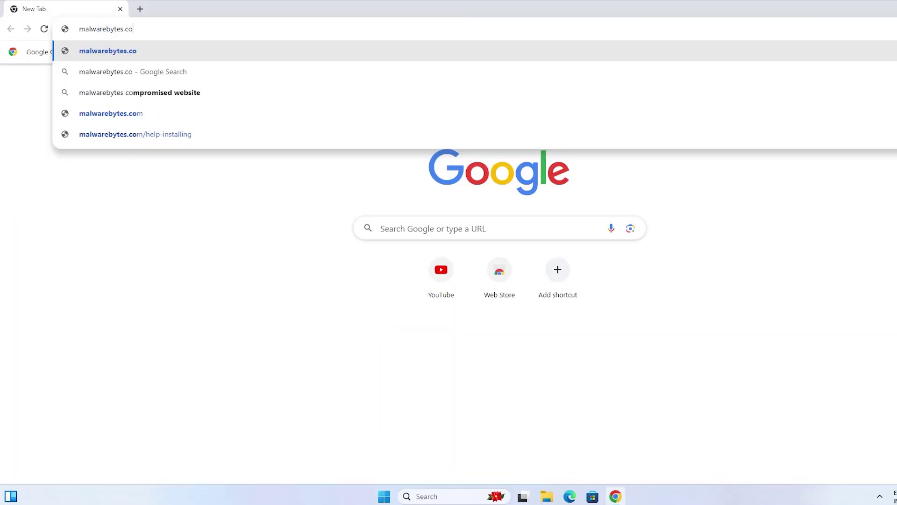
key("Return")
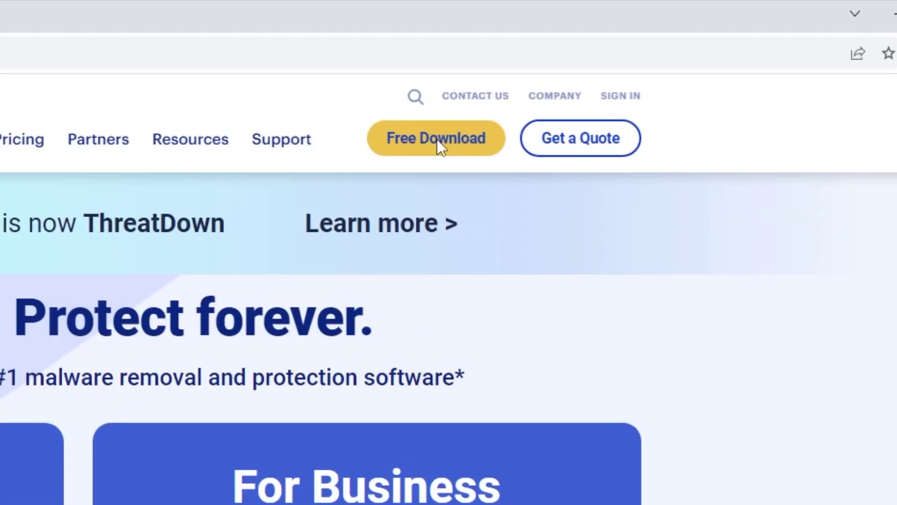
left_click(438, 139)
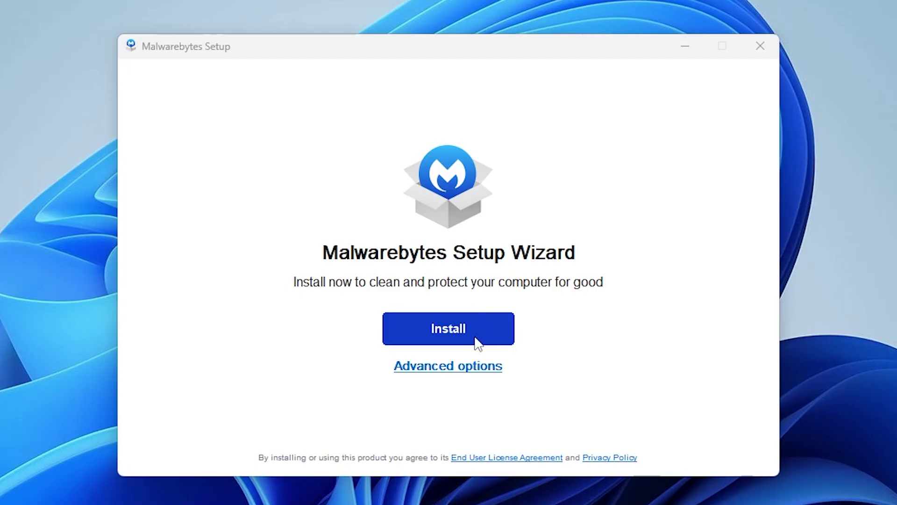
left_click(477, 340)
Install Malwarebytes for personal use, skipping the Browser Guard extension
left_click(335, 269)
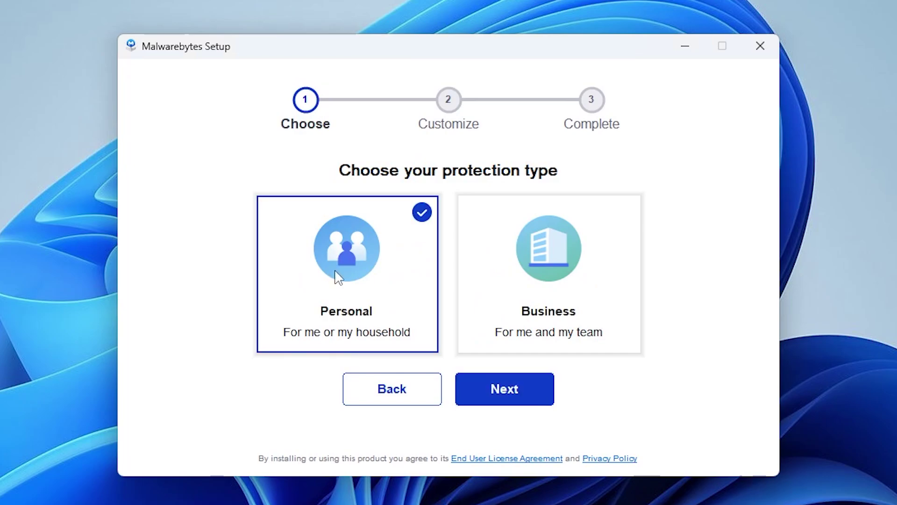
left_click(509, 388)
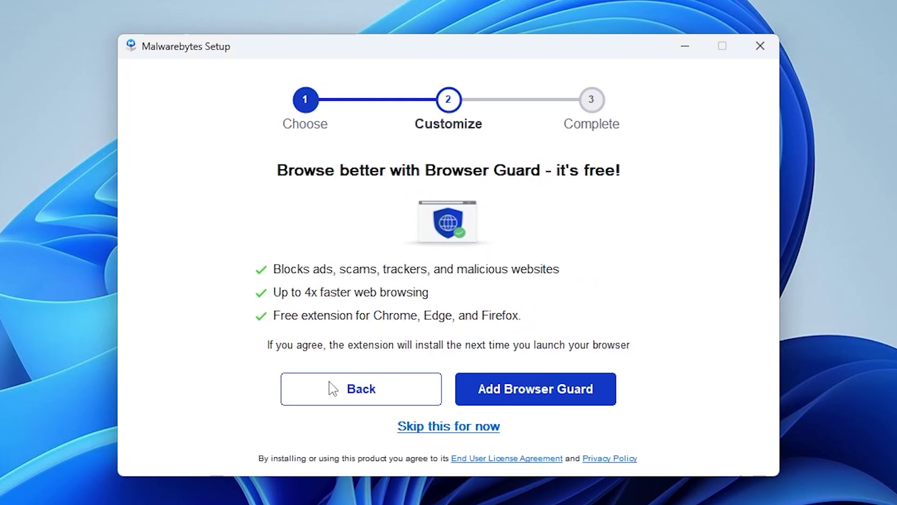
left_click(422, 428)
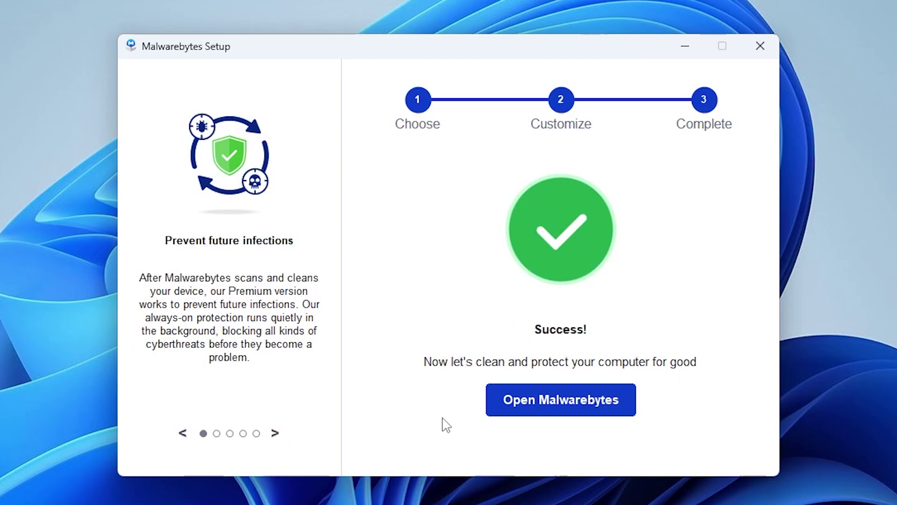
Launch Malwarebytes, decline Premium, scan the PC, quarantine all 57 threats and restart
left_click(556, 398)
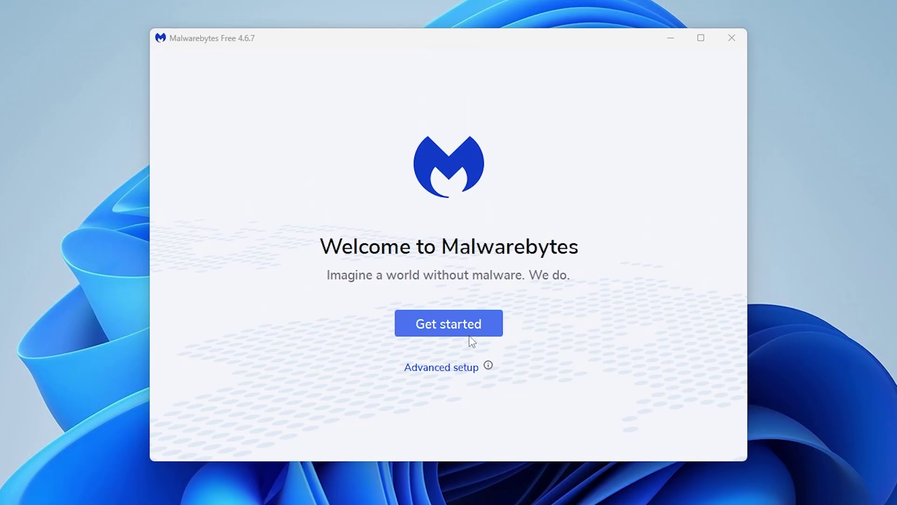
left_click(473, 342)
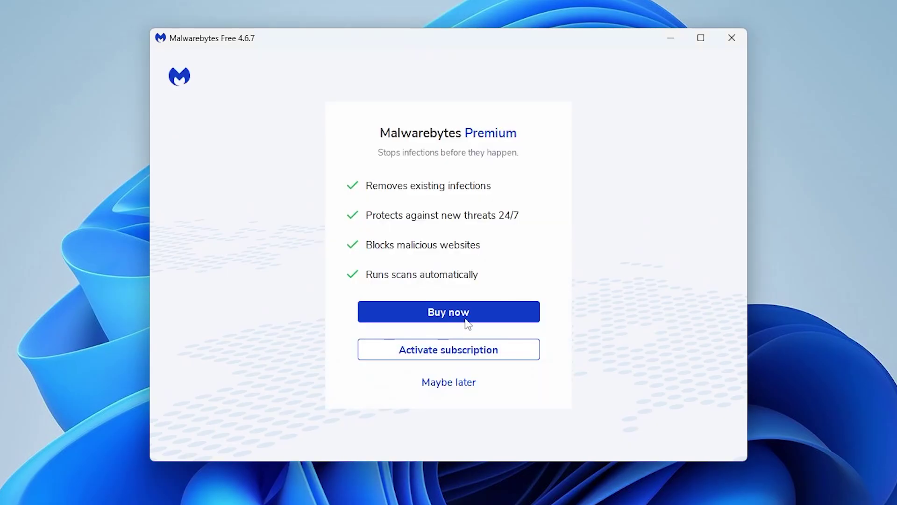
left_click(441, 383)
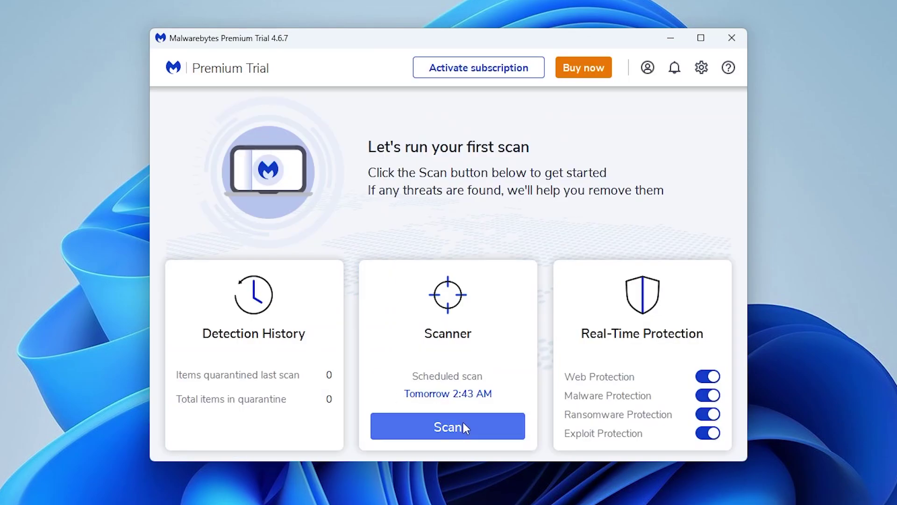
left_click(462, 420)
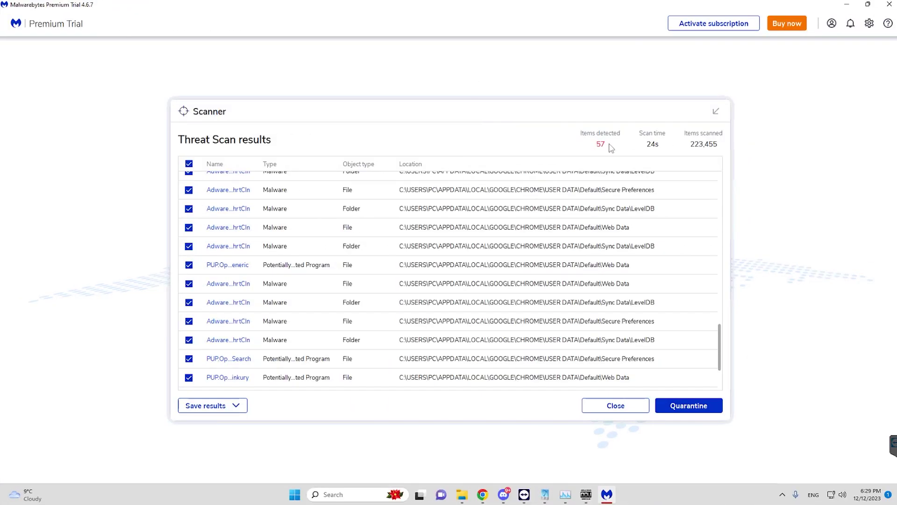
left_click(694, 405)
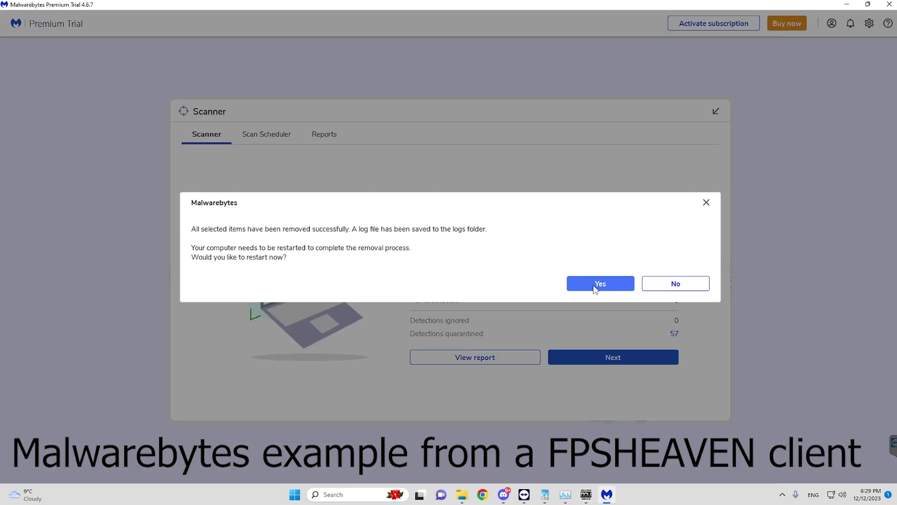
left_click(594, 285)
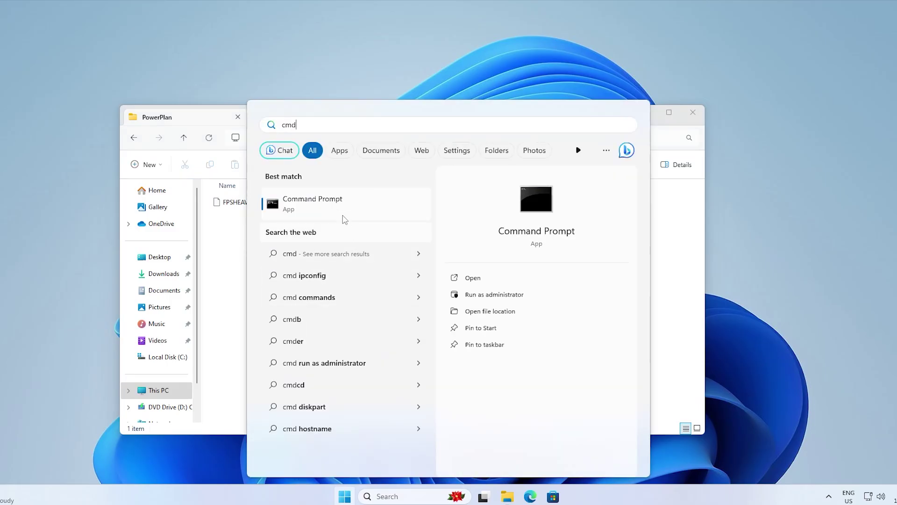
In an administrator Command Prompt, import the FPSHEAVEN.com X HEROIC.gg .pow plan with powercfg -import
right_click(344, 219)
left_click(359, 214)
left_click(406, 331)
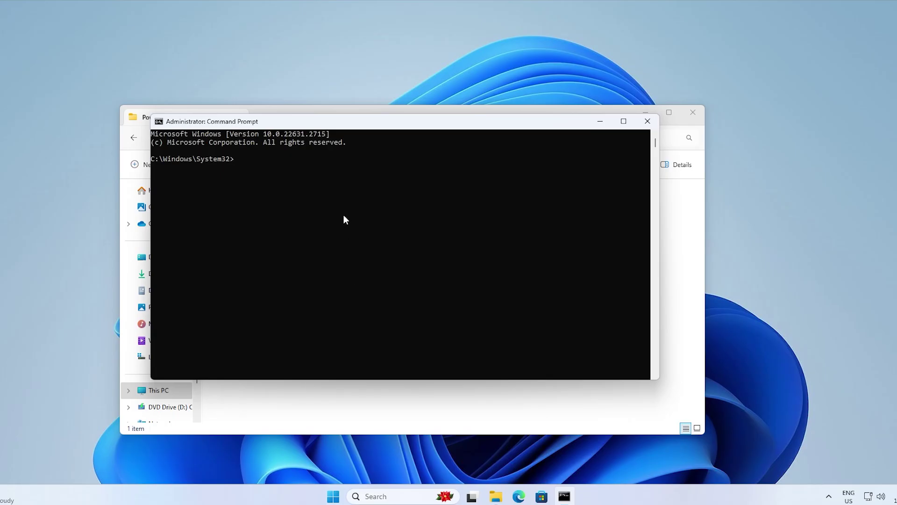
type("powercfg -import \"C:\\Heroic x FPSHEAVEN\\PowerPlan\\FPSHEAVEN.com X HEROIC.gg.pow\"")
key("Return")
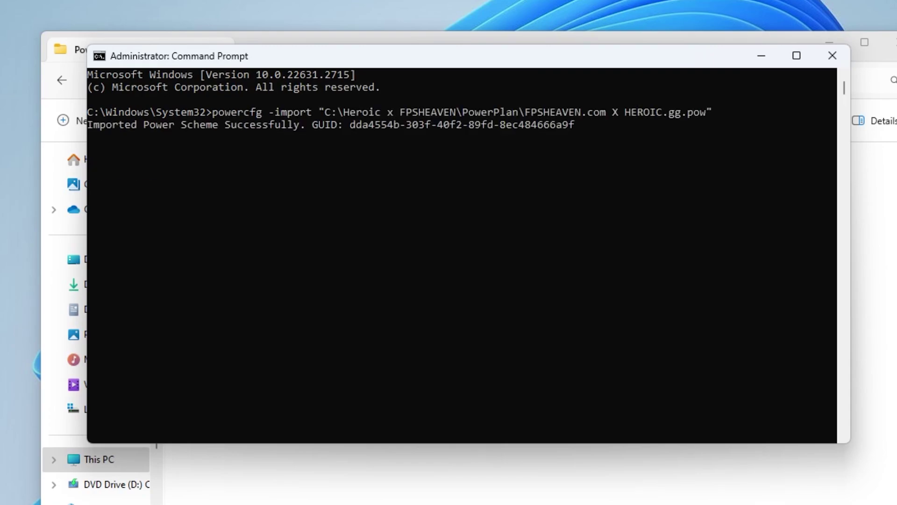
Run powercfg.cpl and make FPSHEAVEN.com X HEROIC.gg the active power plan
type("powercfg.cpl")
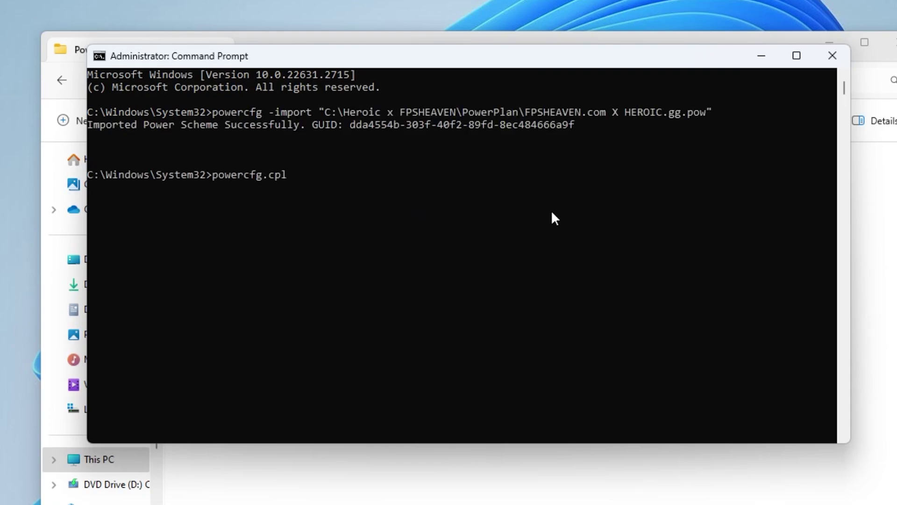
key("Return")
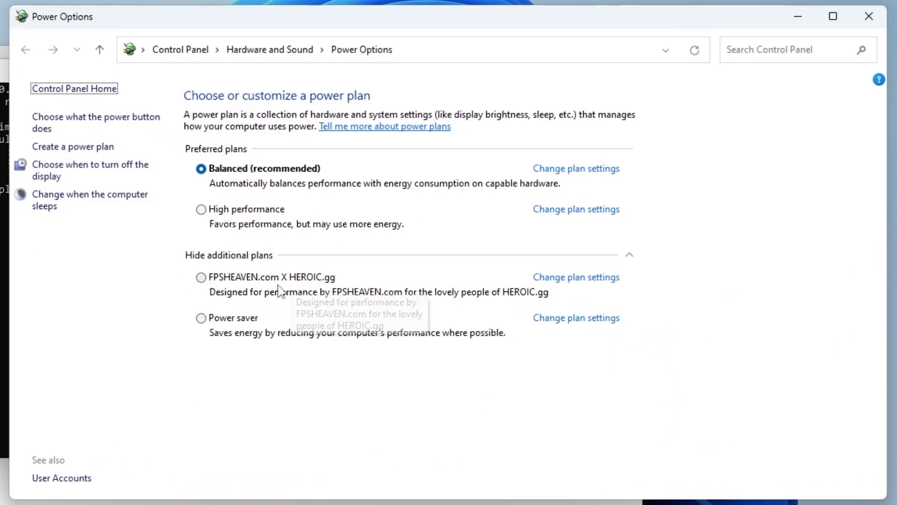
left_click(202, 283)
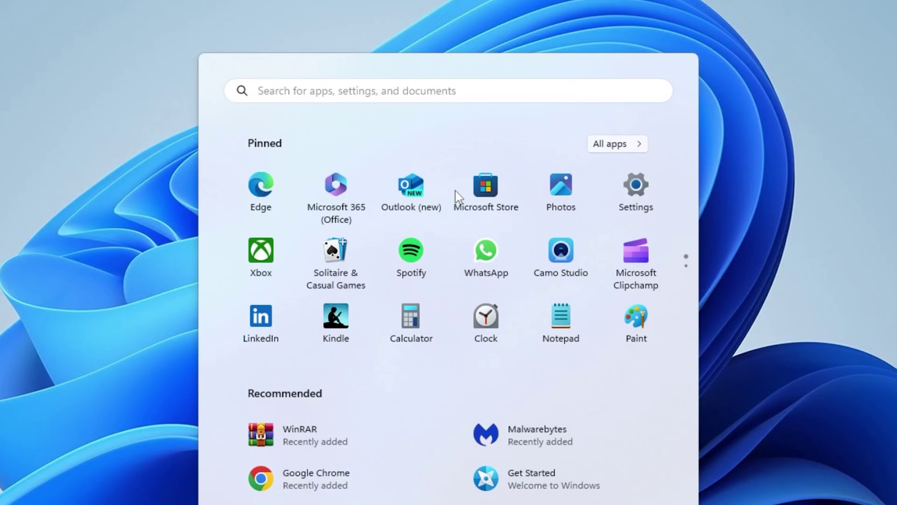
Run Disk Cleanup on drive C: and permanently delete the checked junk files
type("disk")
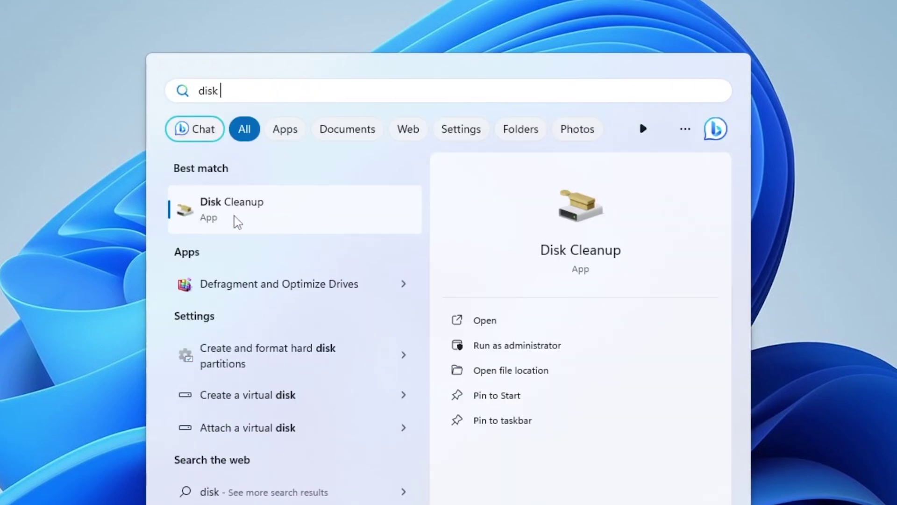
left_click(232, 220)
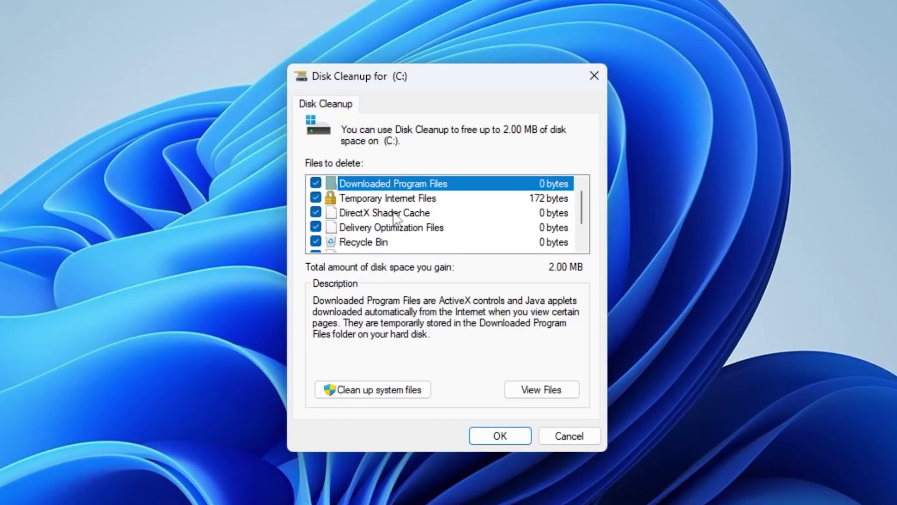
scroll(381, 226, "down", 1)
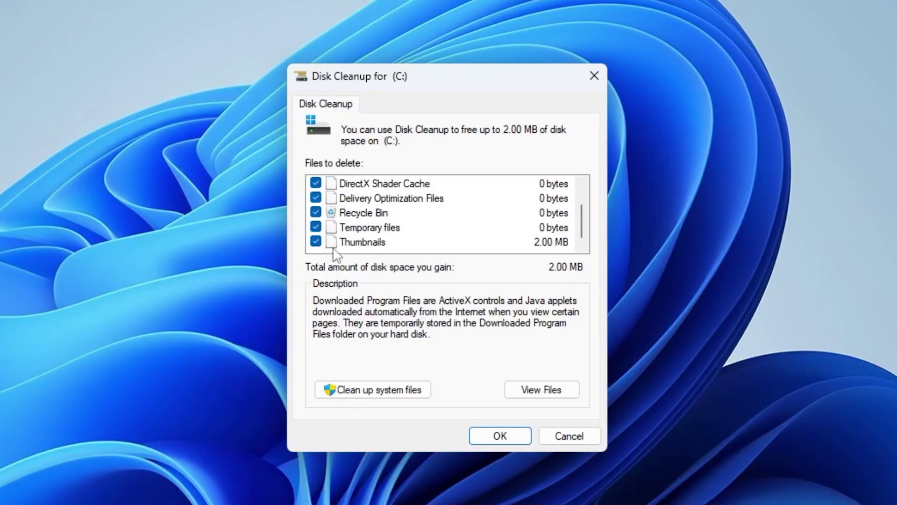
scroll(332, 252, "up", 1)
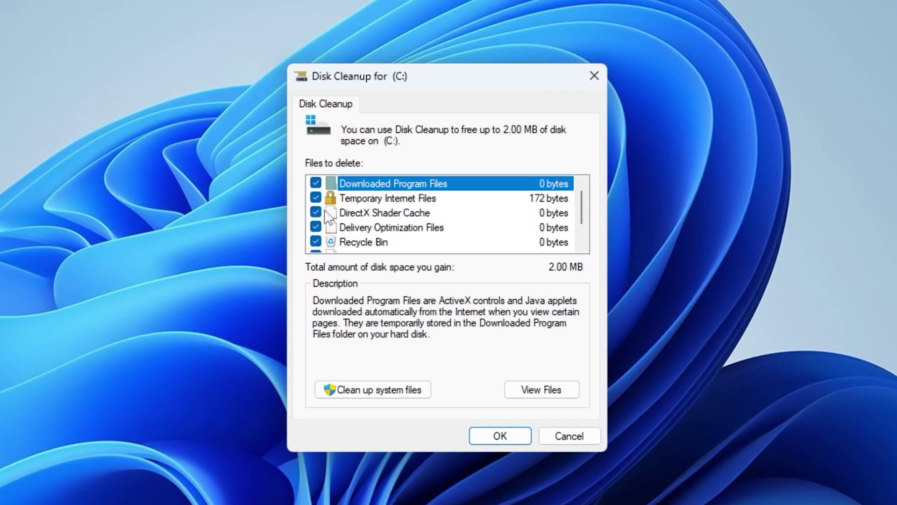
scroll(329, 217, "down", 1)
left_click(499, 437)
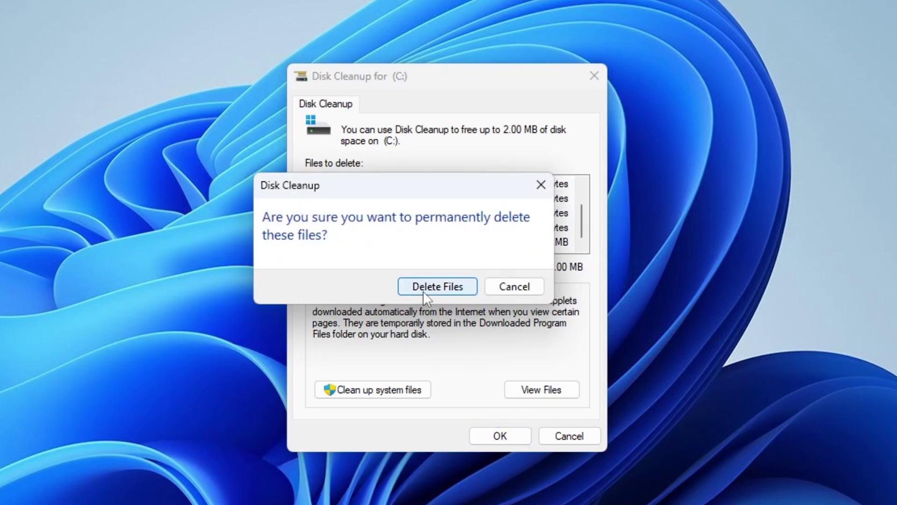
left_click(422, 291)
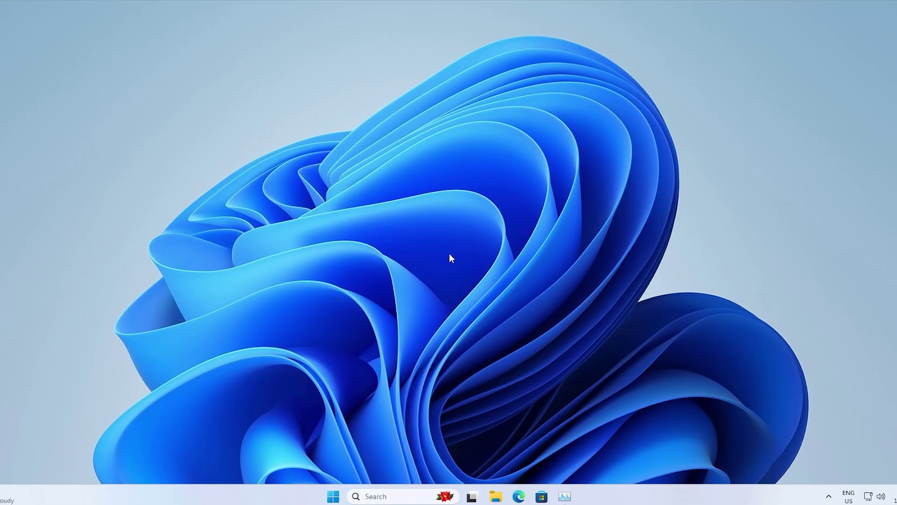
Rerun Disk Cleanup with system files, including DirectX Shader Cache, and delete them permanently
key("super")
type("disk")
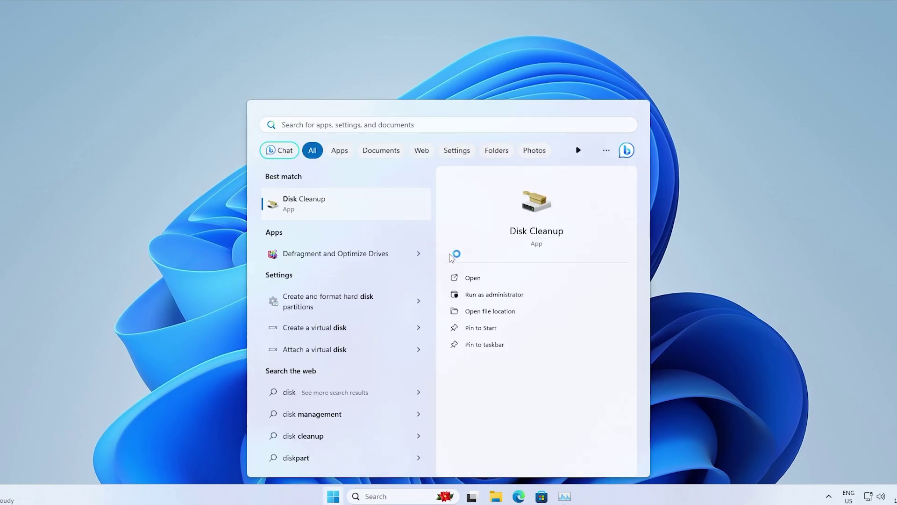
key("Return")
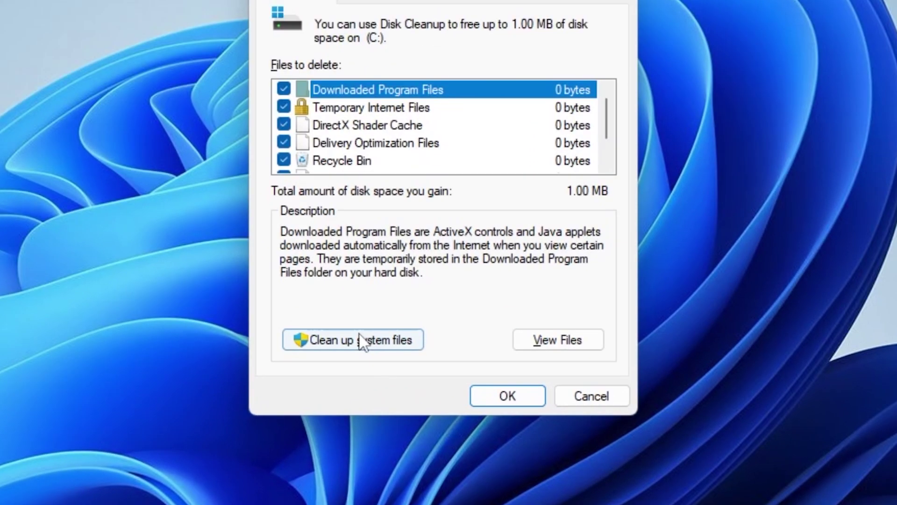
left_click(359, 334)
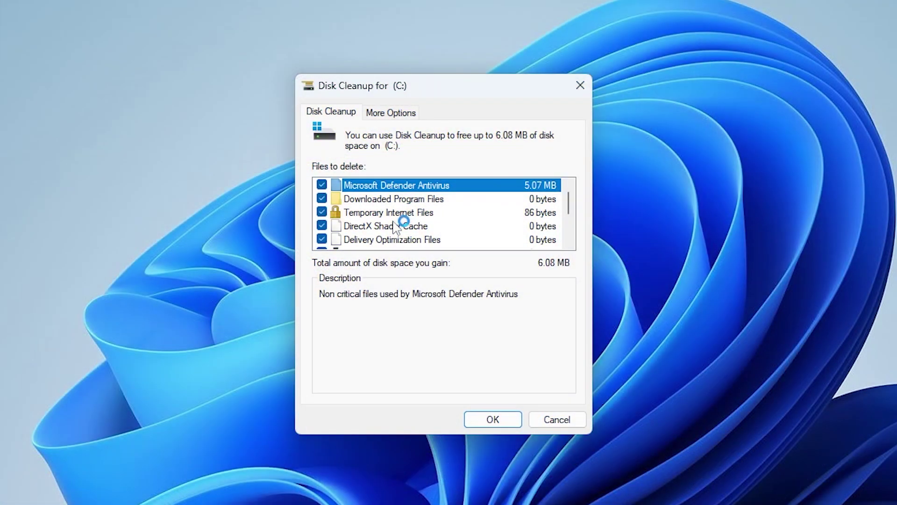
left_click(382, 221)
scroll(382, 220, "down", 1)
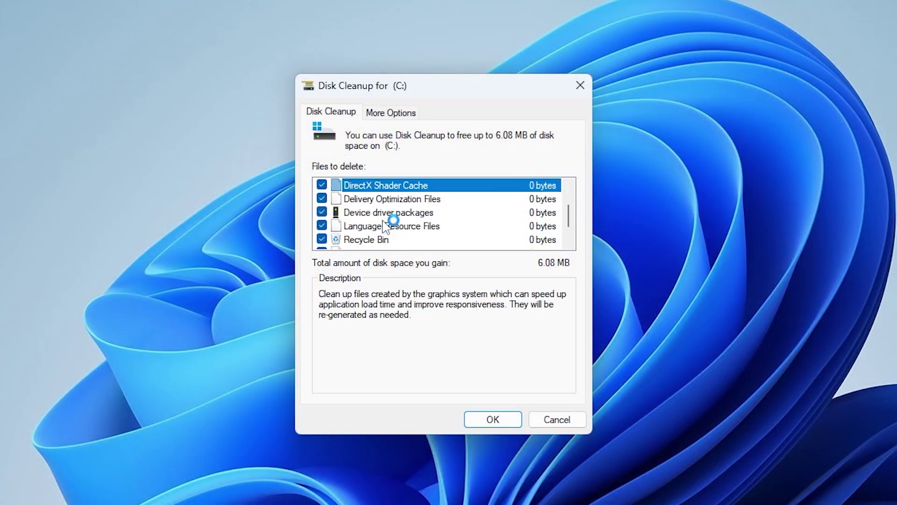
scroll(381, 226, "down", 1)
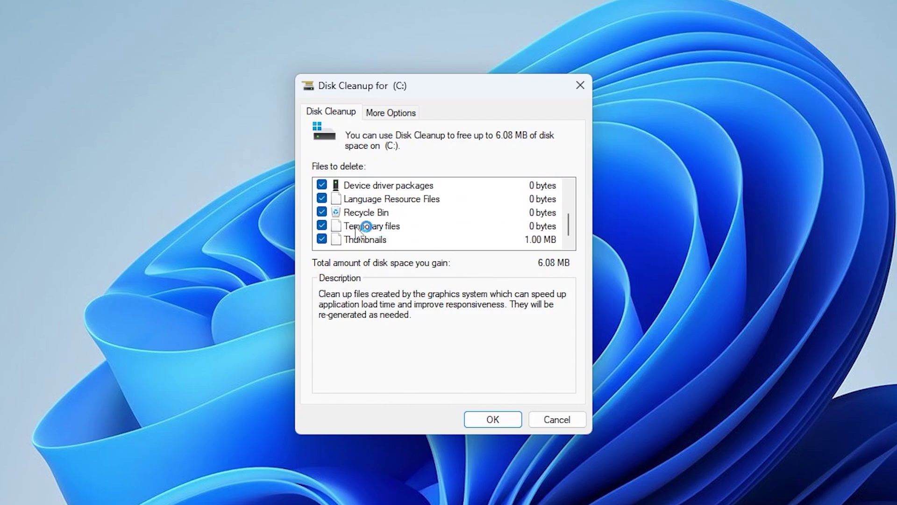
left_click(492, 420)
left_click(568, 324)
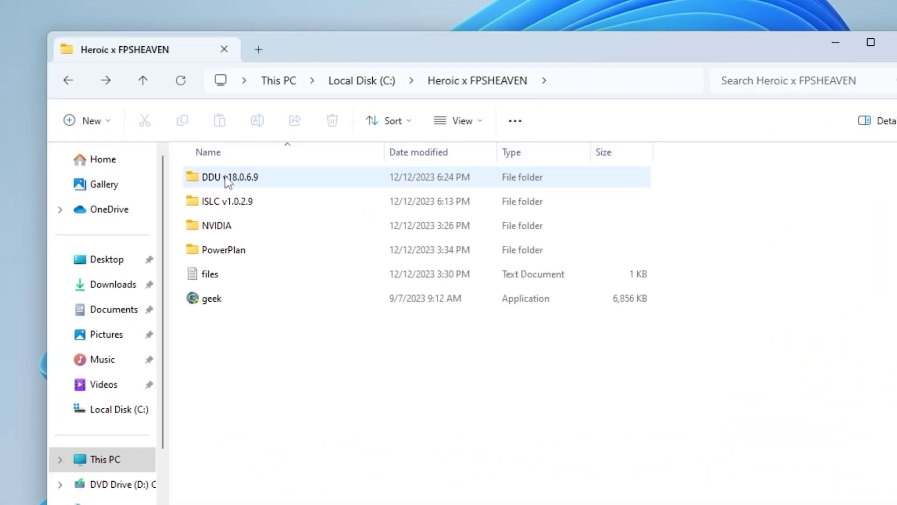
Launch DDU v18.0.6.9 and enable 'Prevent downloads of drivers from Windows update' in Options
double_click(227, 180)
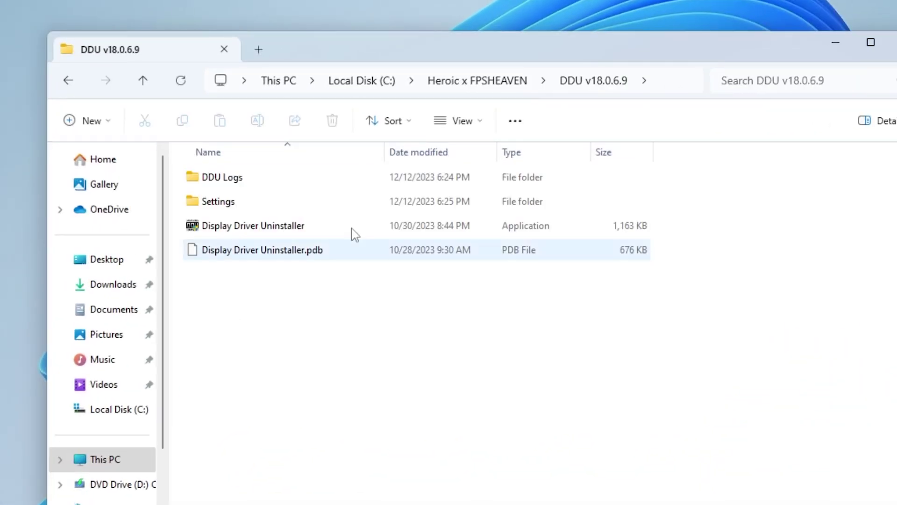
left_click(261, 227)
left_click(386, 338)
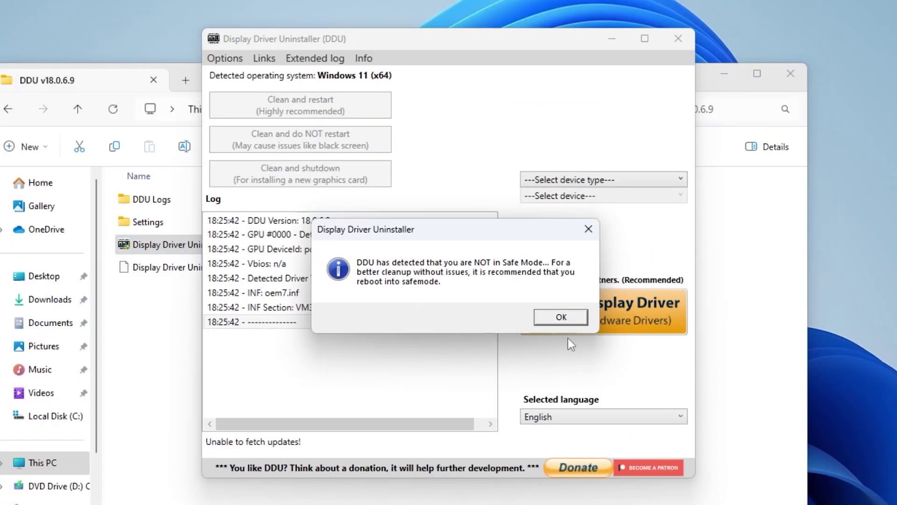
left_click(574, 316)
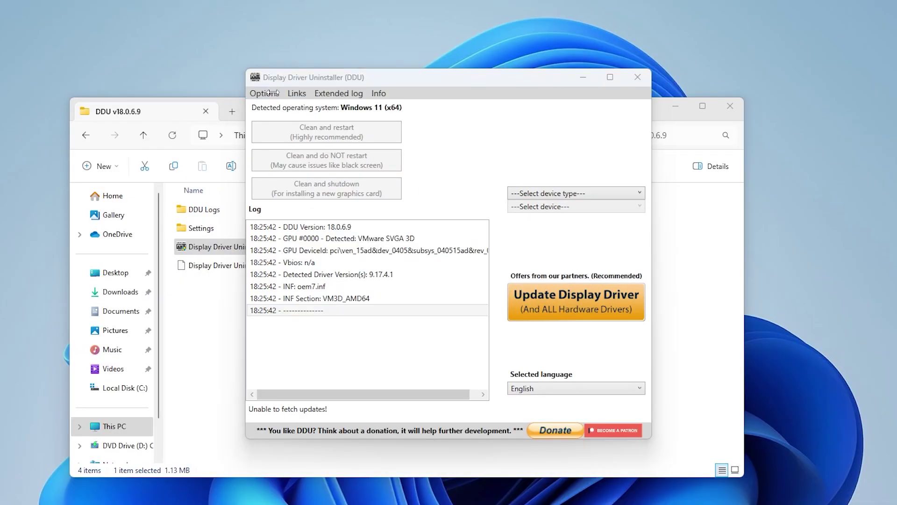
left_click(273, 93)
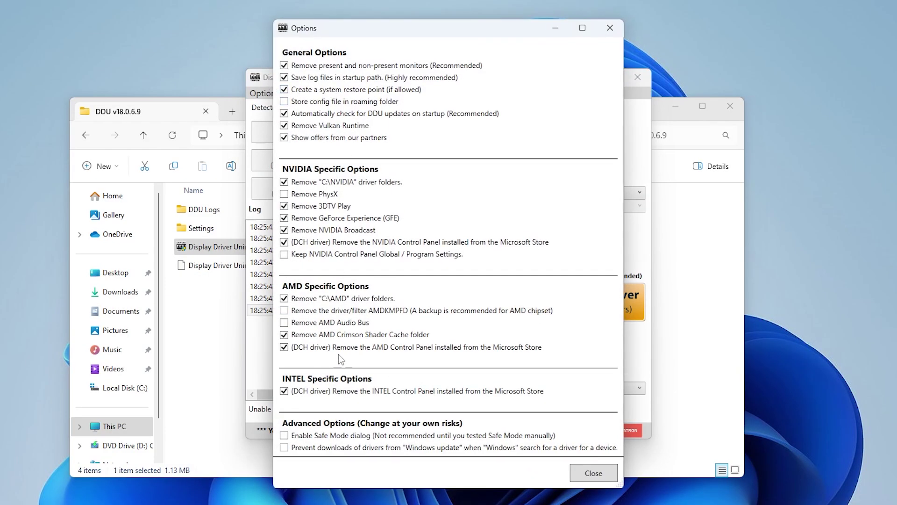
left_click(293, 448)
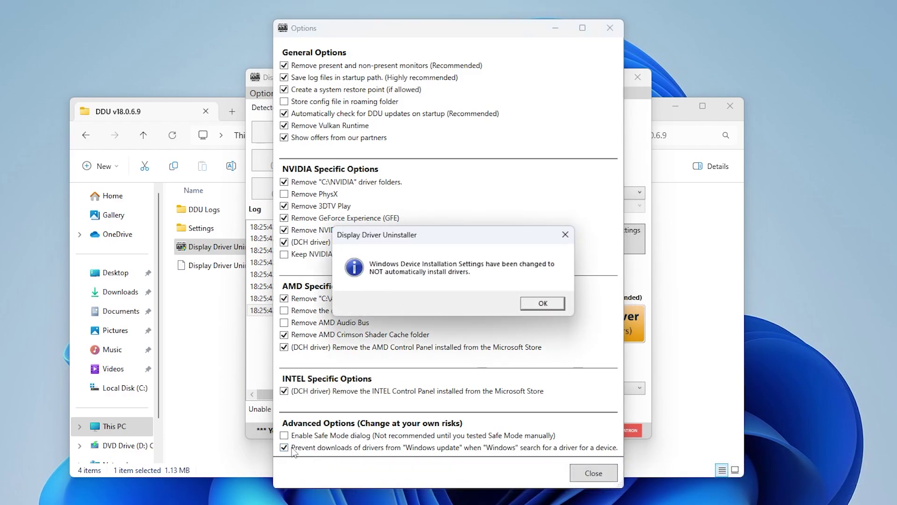
left_click(541, 305)
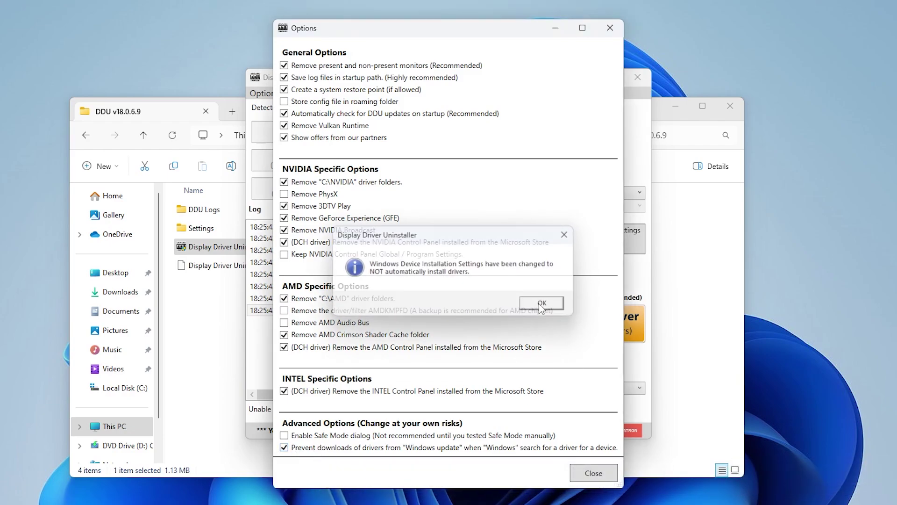
left_click(594, 473)
Choose GPU as the device type and NVIDIA as the vendor
left_click(554, 193)
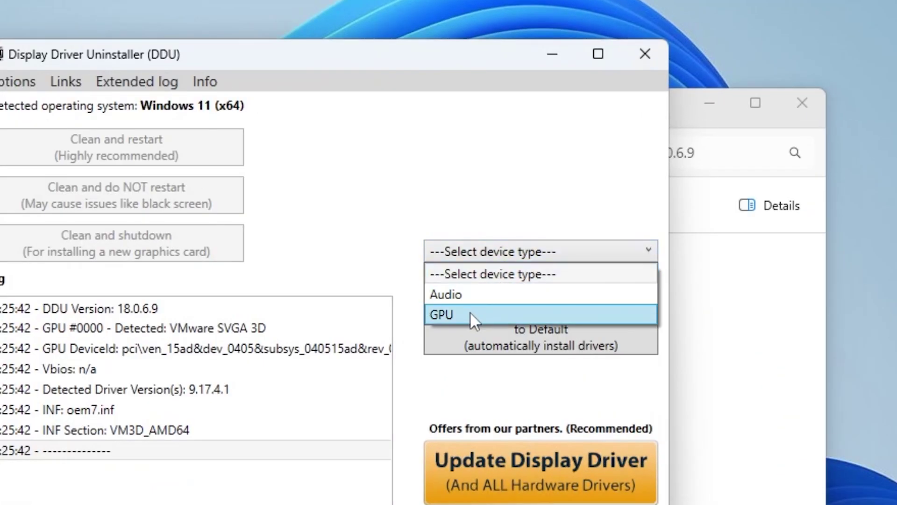
left_click(534, 229)
left_click(515, 277)
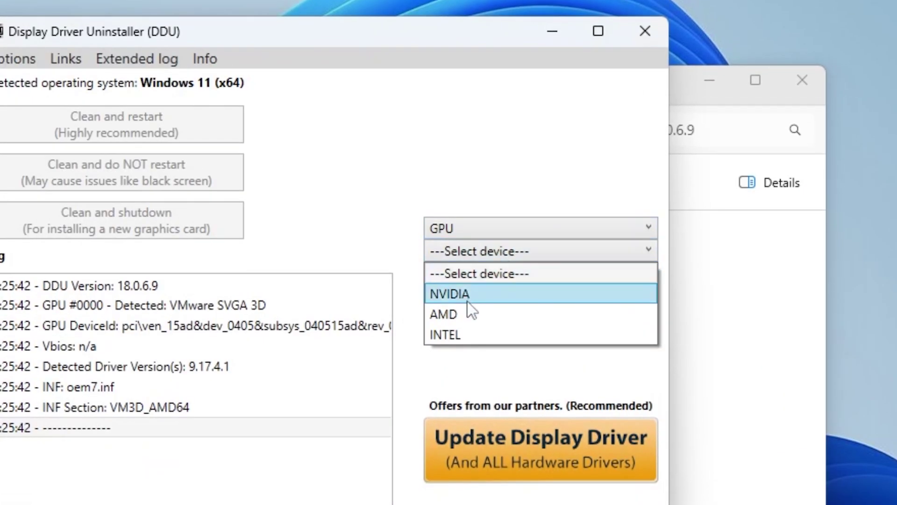
left_click(467, 323)
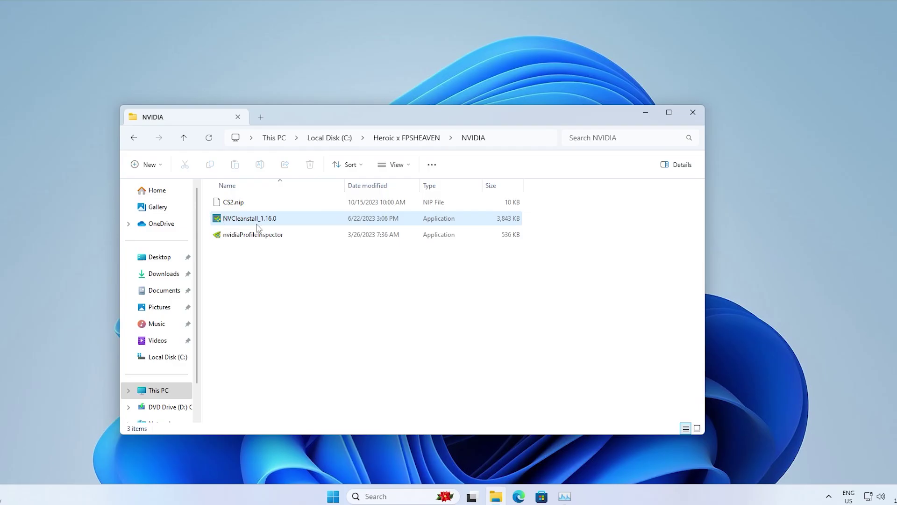
Launch NVCleanstall, manually pick driver 546.29 Windows 10 64-bit Desktop DCH from all versions, and continue
double_click(256, 224)
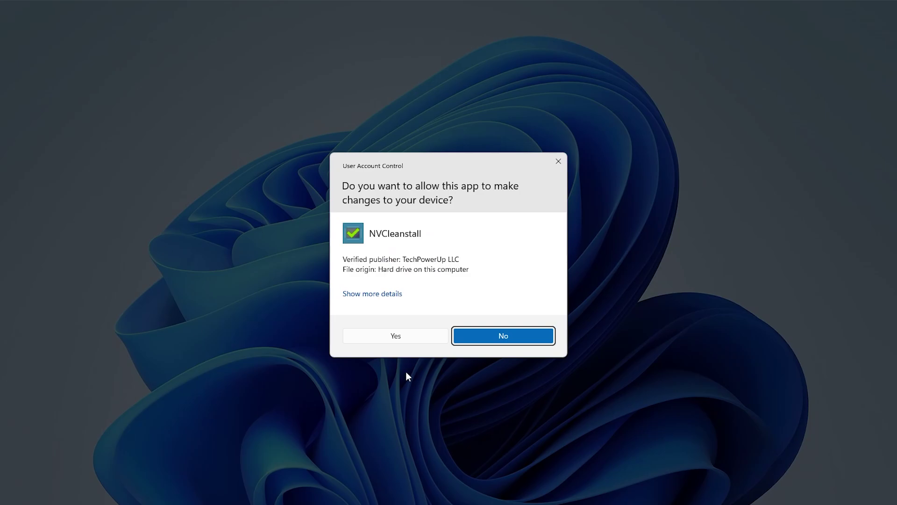
left_click(395, 336)
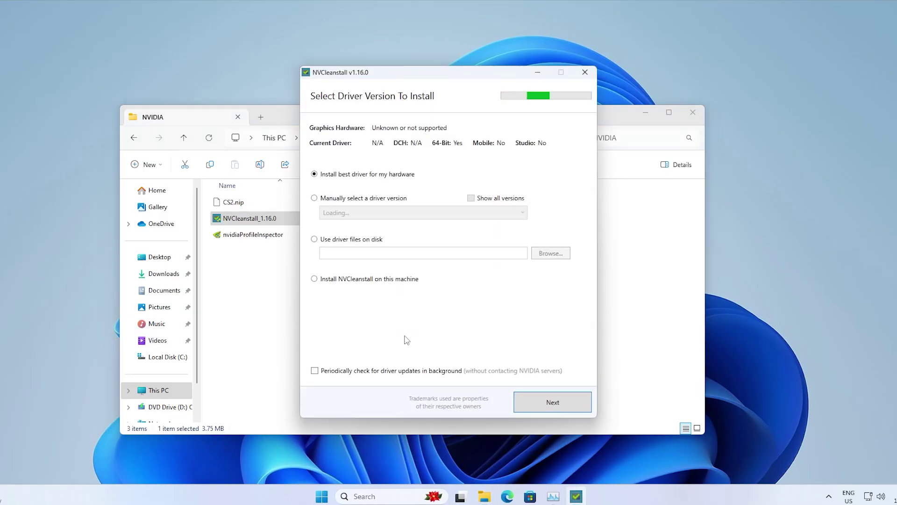
left_click(349, 200)
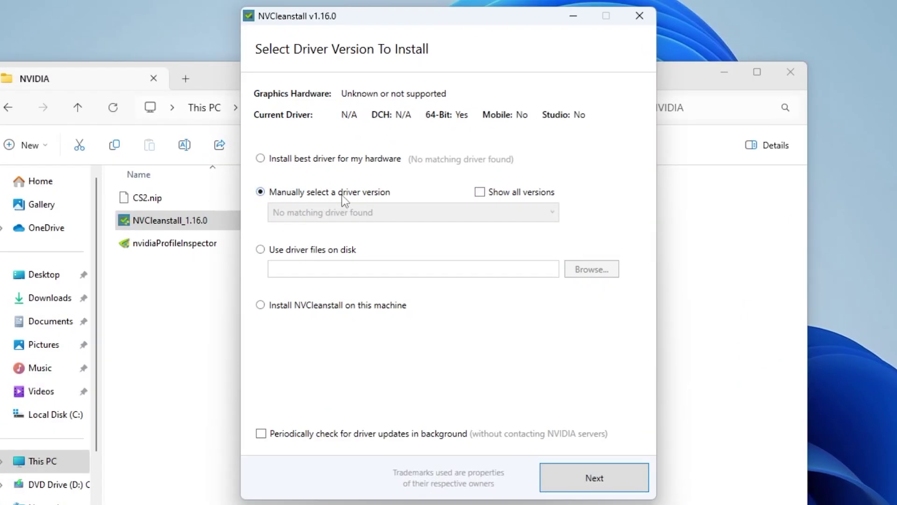
left_click(485, 192)
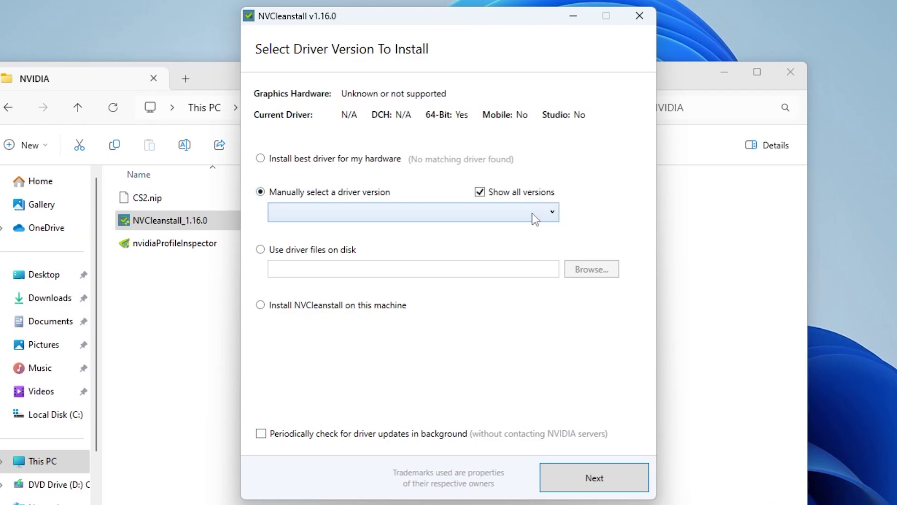
left_click(531, 213)
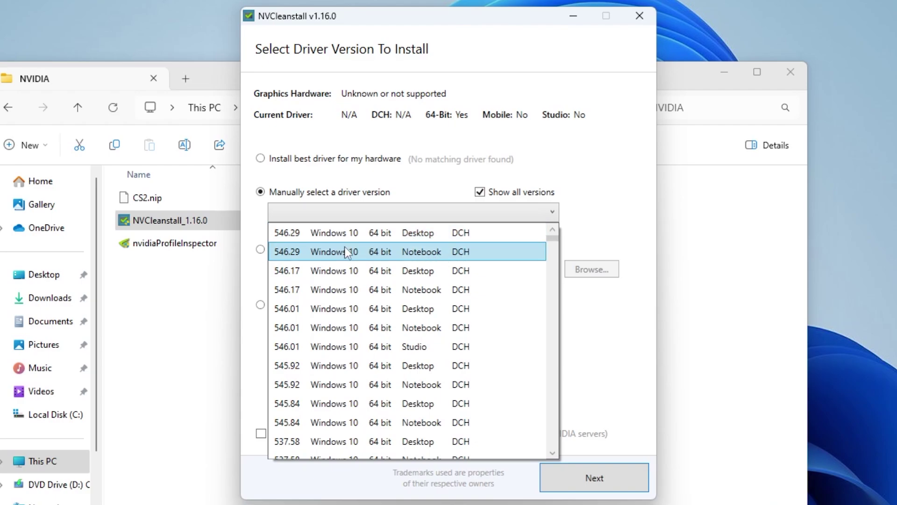
left_click(444, 231)
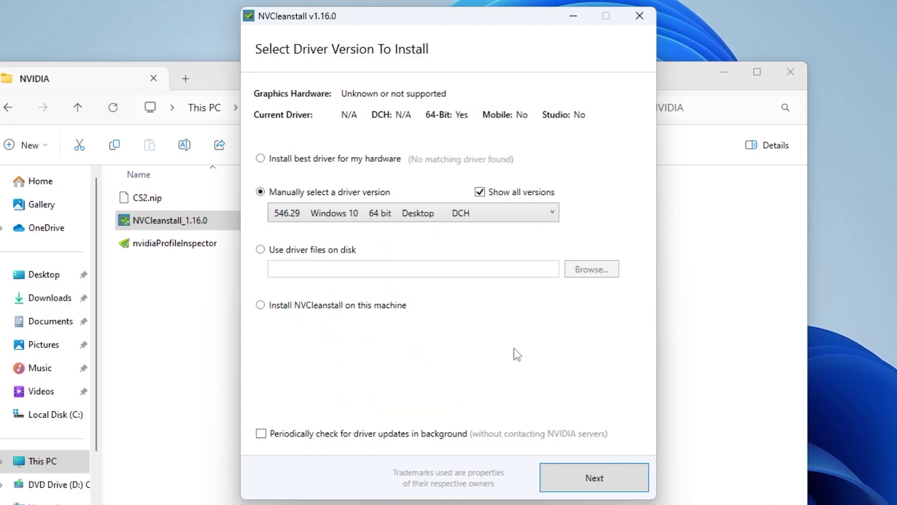
left_click(573, 478)
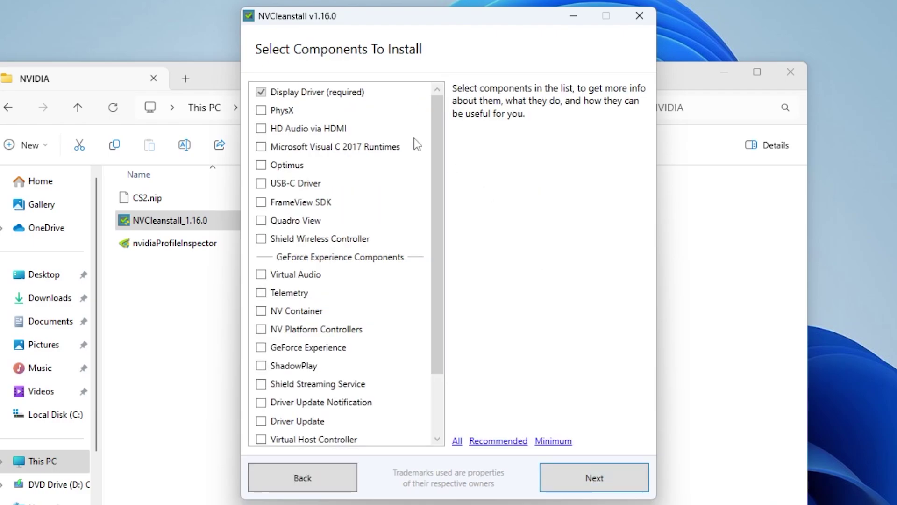
Keep only the Display Driver component in the NVCleanstall package
left_click_drag(435, 142, 350, 371)
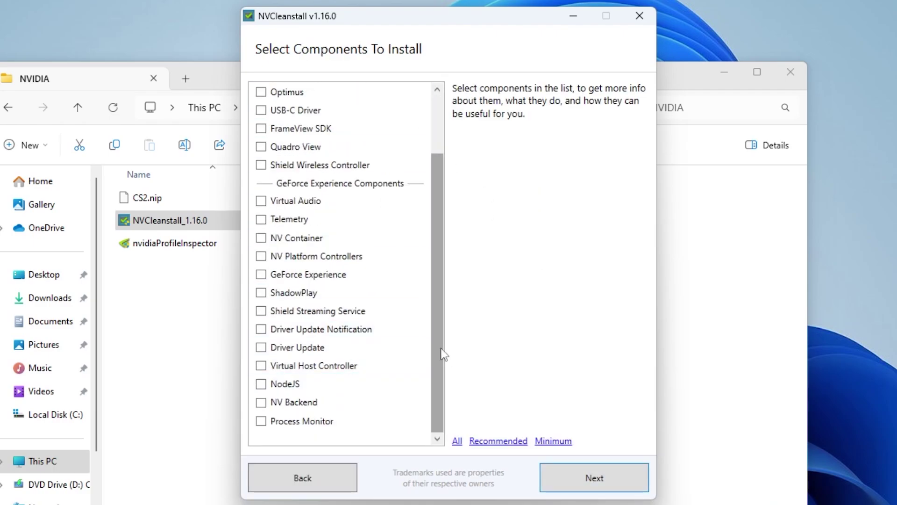
scroll(349, 366, "up", 2)
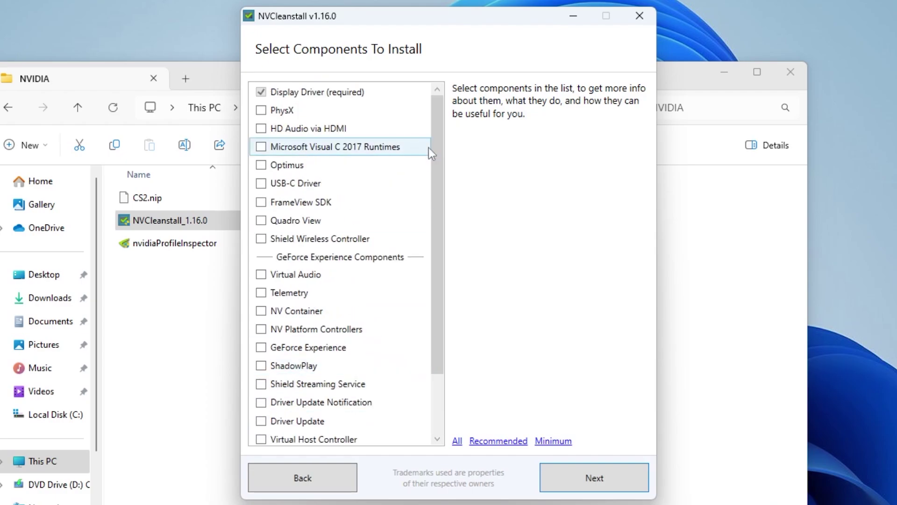
left_click(598, 473)
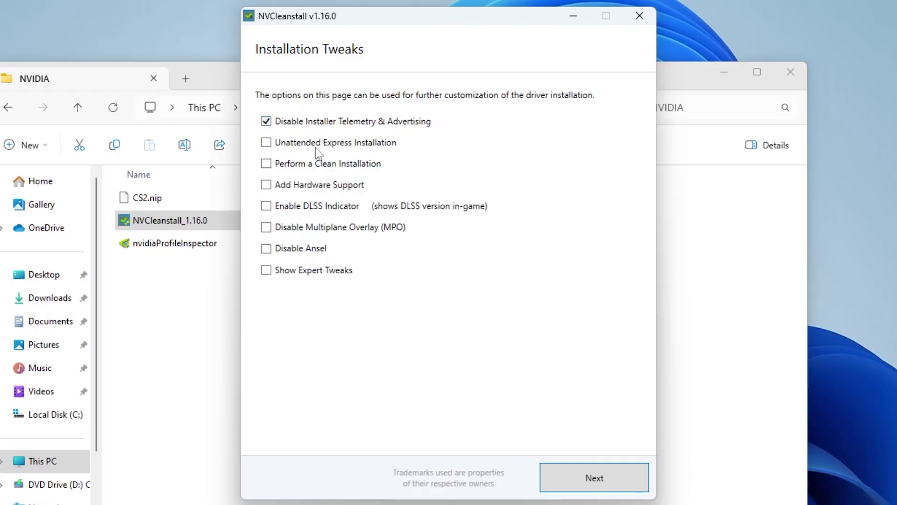
Enable Unattended Express install and MSI; disable MPO, the HD Audio sleep timer and HDCP
left_click(315, 146)
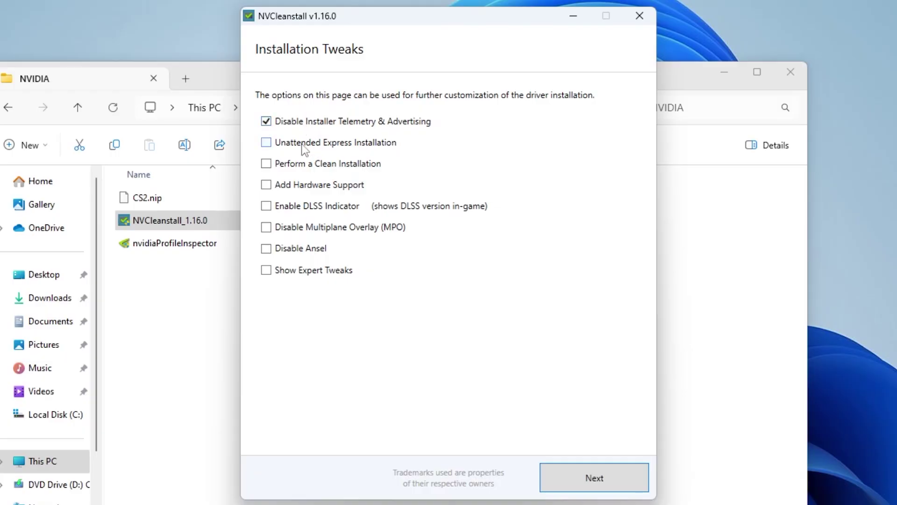
left_click(313, 226)
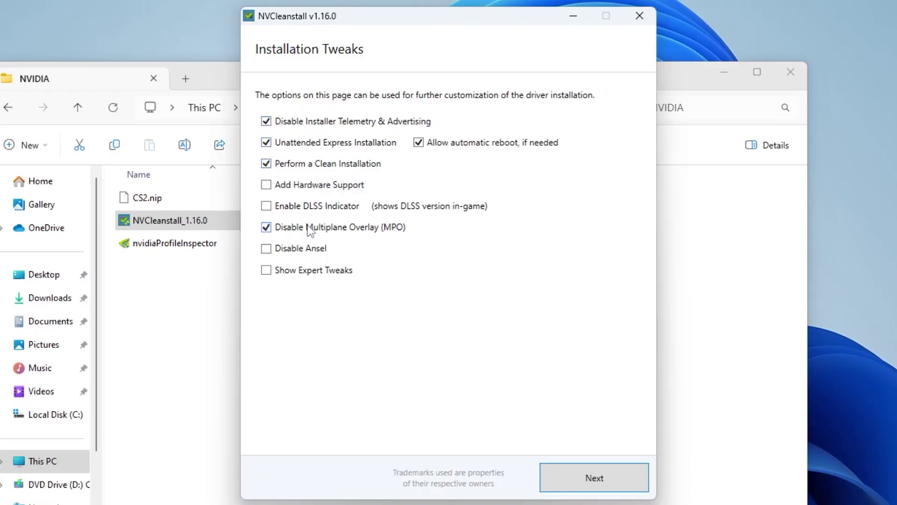
left_click(321, 277)
left_click(319, 335)
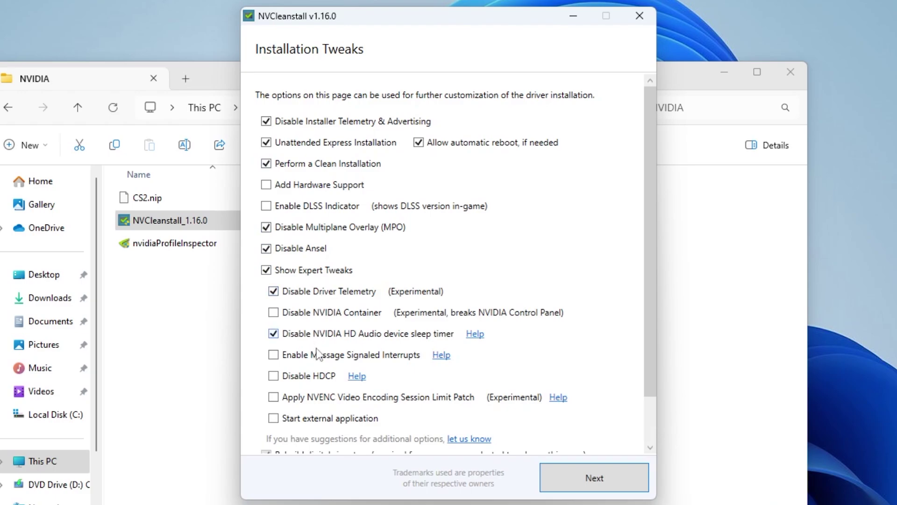
left_click(320, 356)
left_click(312, 421)
Choose Easy-Anti-Cheat-compatible driver signing and build the customized driver package
scroll(311, 425, "down", 3)
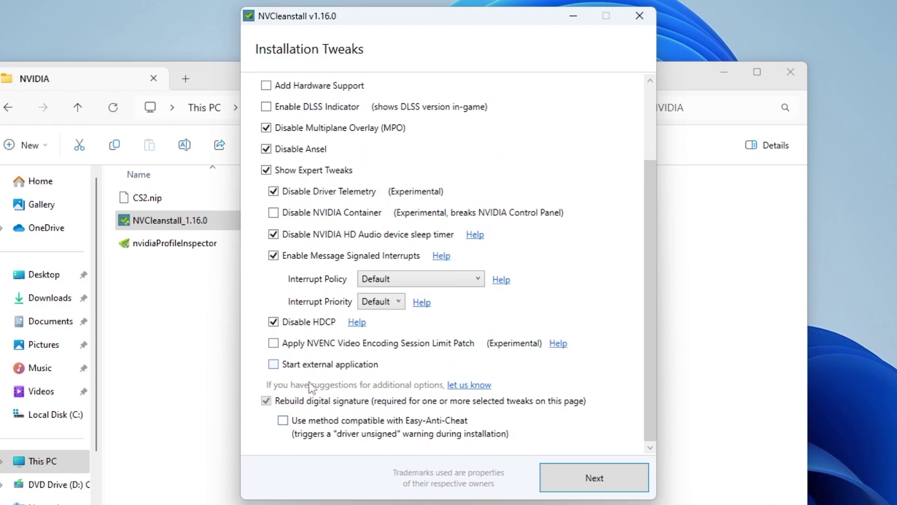
left_click(309, 423)
scroll(308, 426, "down", 1)
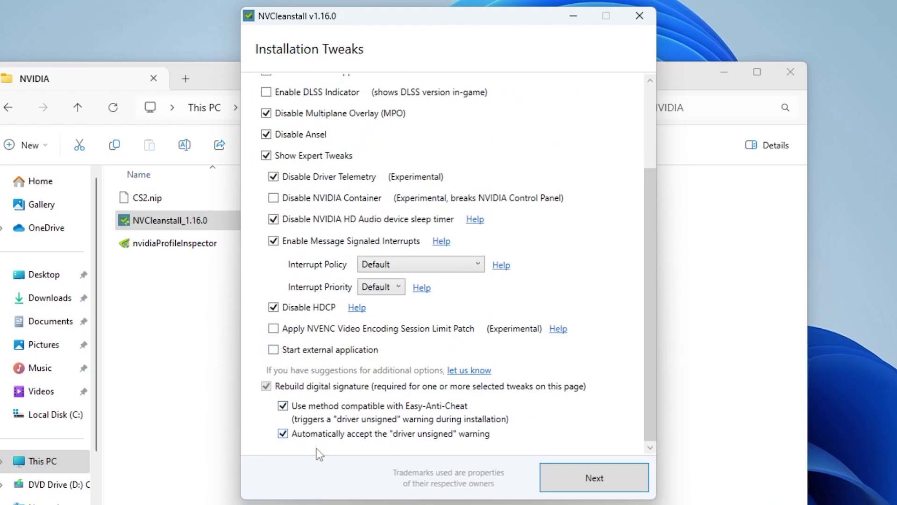
left_click(618, 475)
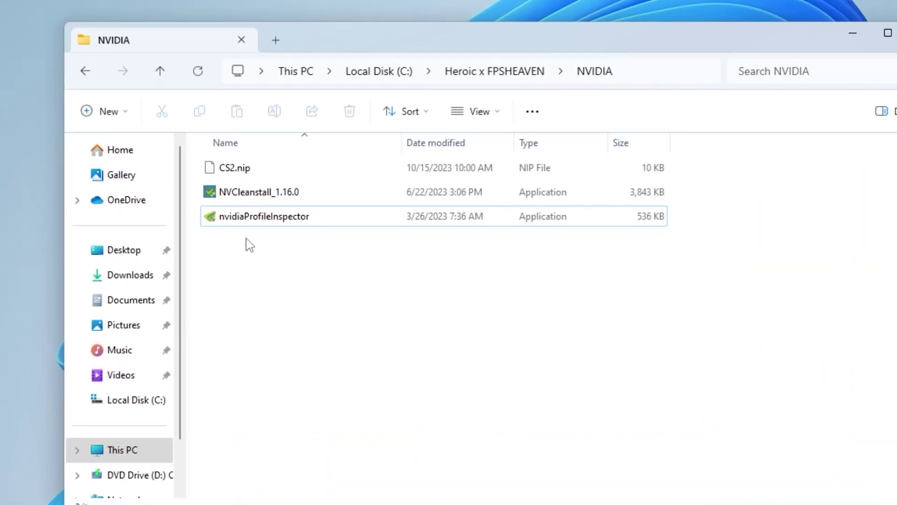
Launch nvidiaProfileInspector with administrator permission
left_click(279, 222)
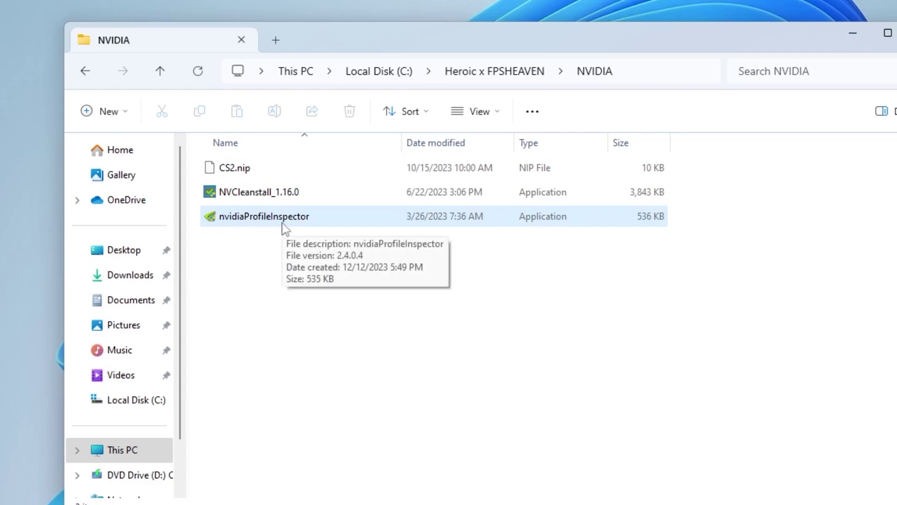
double_click(297, 224)
left_click(430, 345)
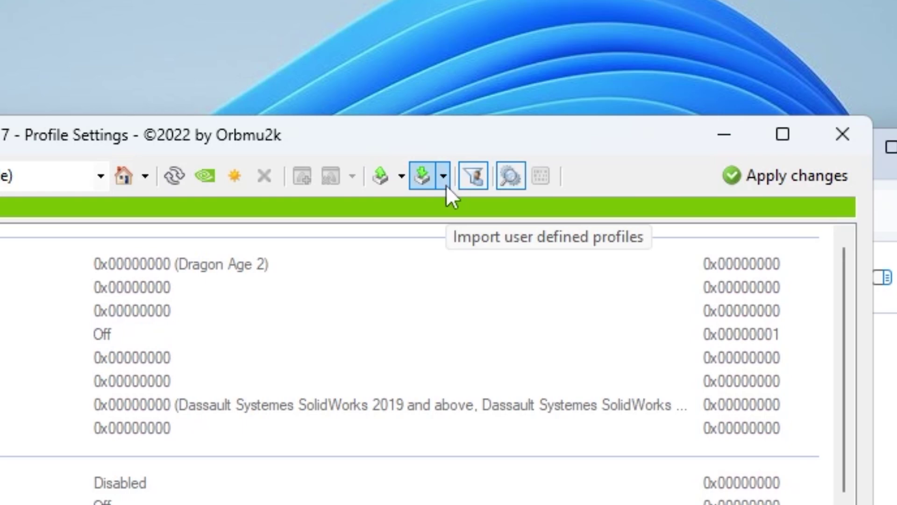
Import CS2.nip from C:\Heroic x FPSHEAVEN\NVIDIA and acknowledge the success message
left_click(443, 176)
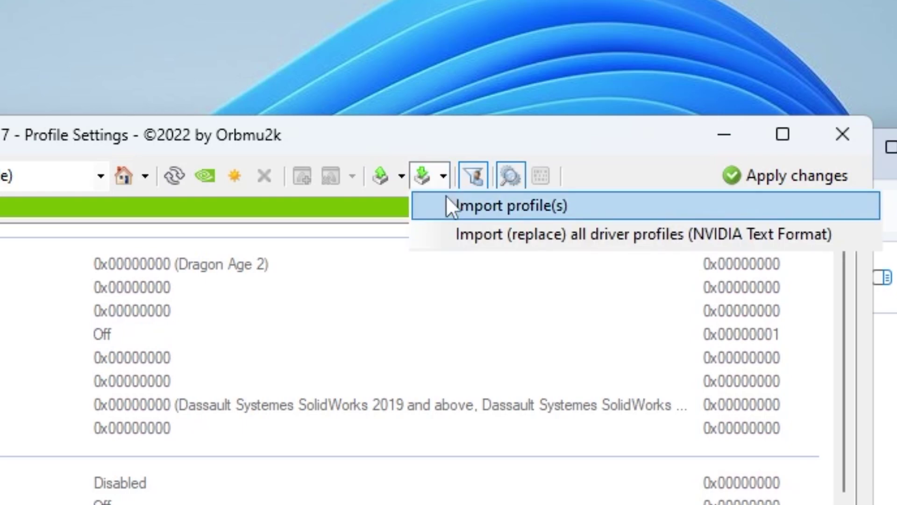
left_click(578, 206)
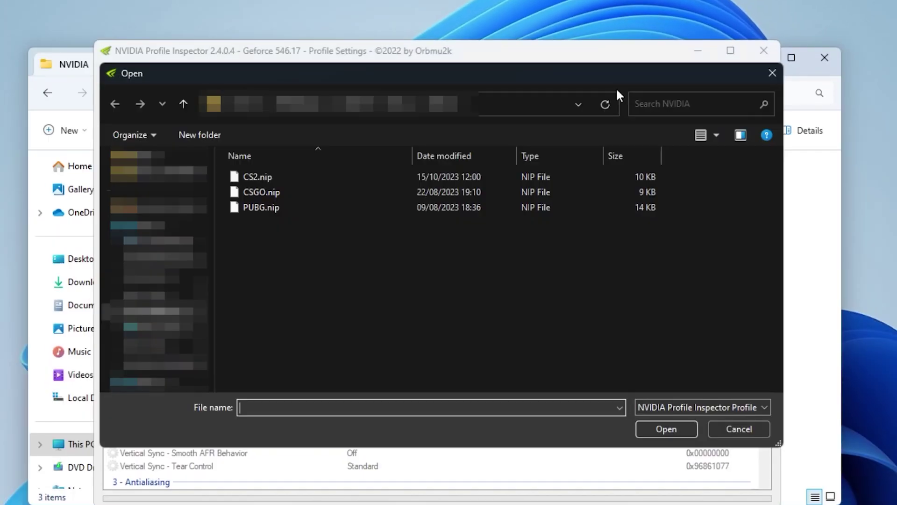
left_click(480, 108)
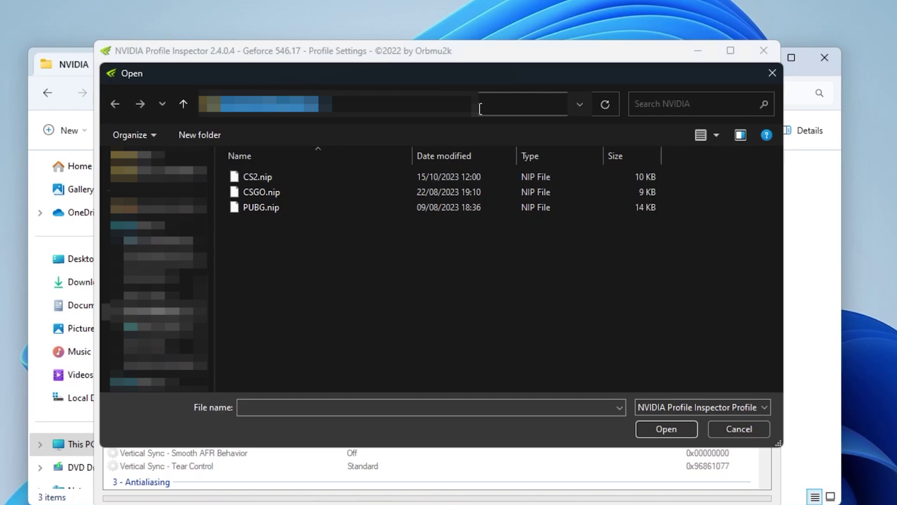
left_click(480, 108)
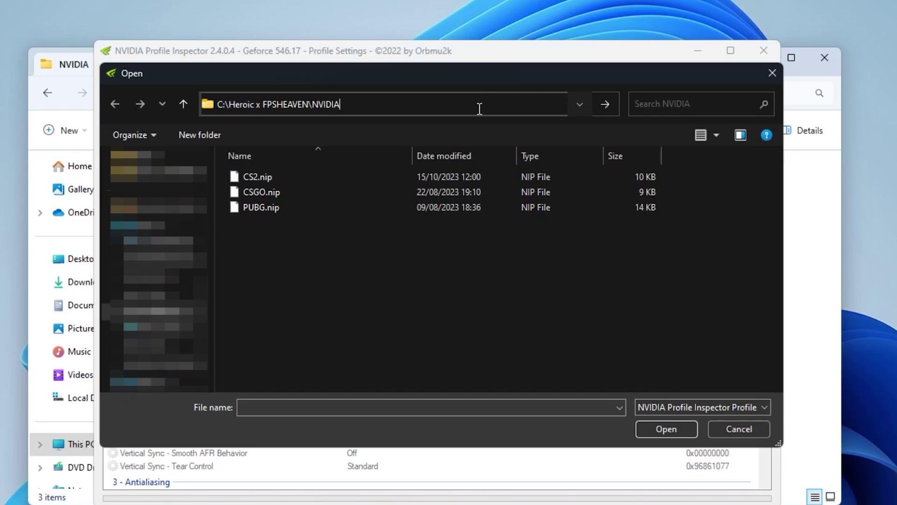
key("Return")
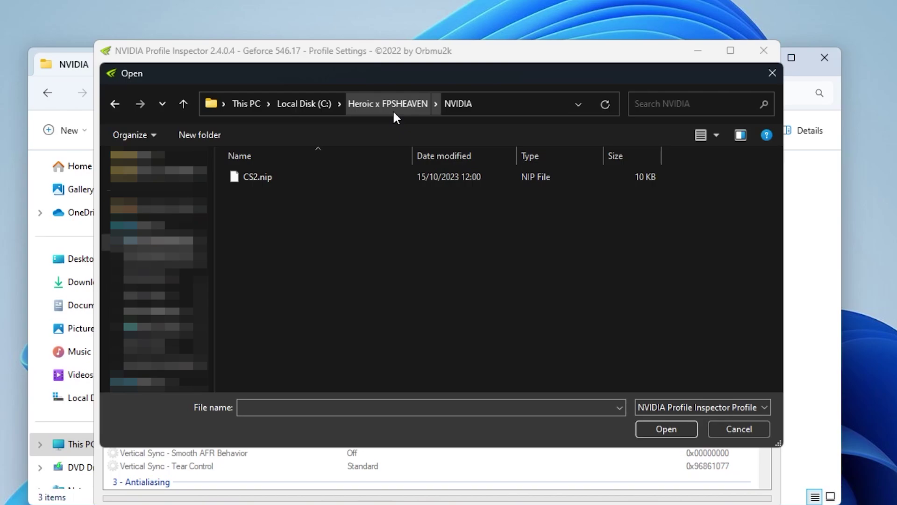
left_click(303, 180)
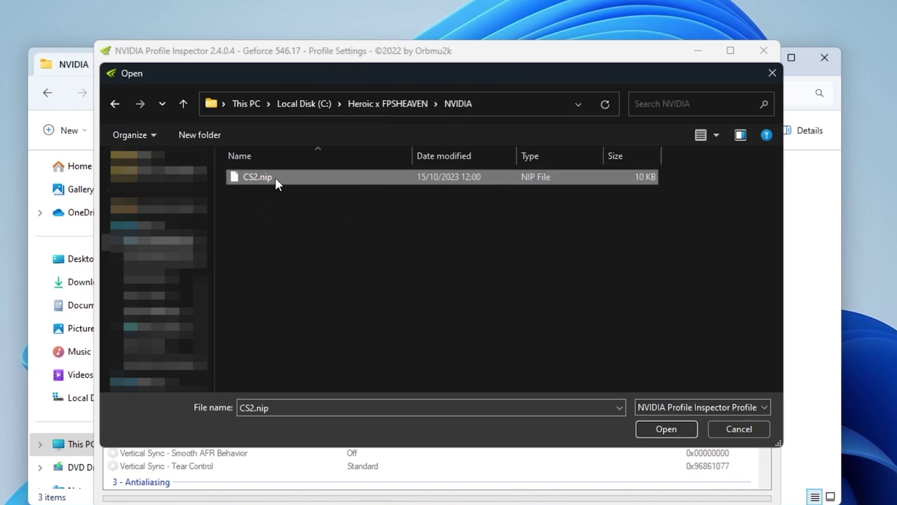
left_click(661, 427)
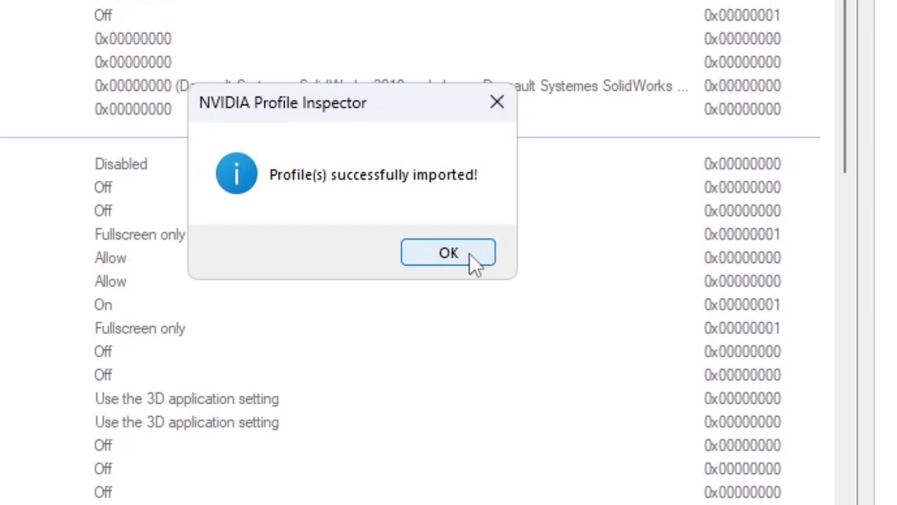
left_click(449, 252)
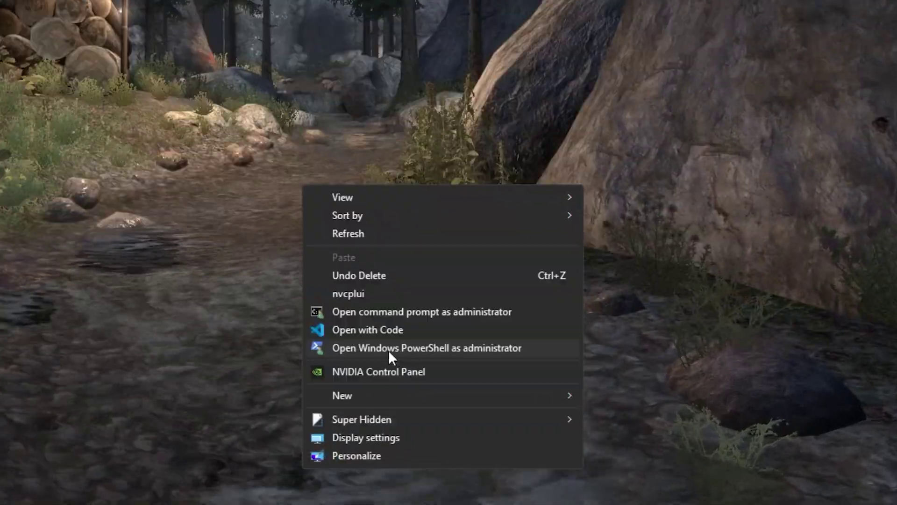
Set the first monitor to Full-screen scaling on the GPU, keeping 240Hz
left_click(380, 372)
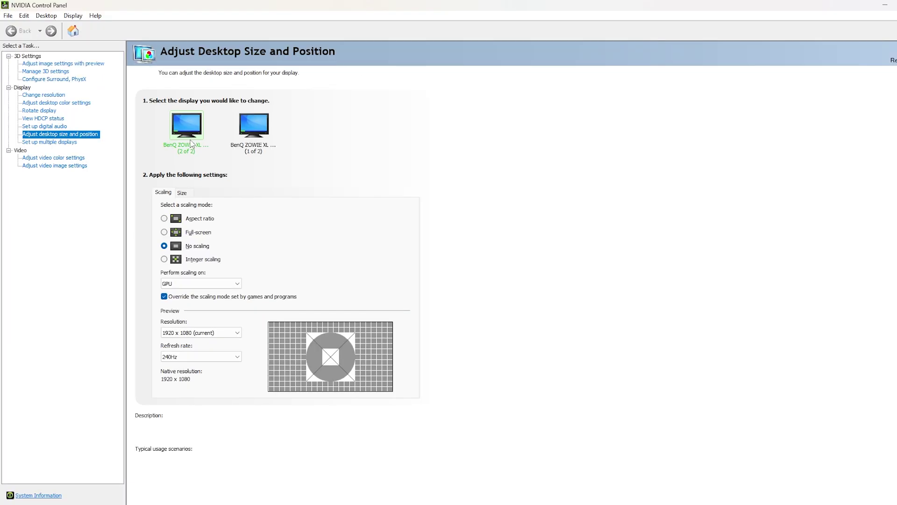
left_click(165, 232)
left_click(211, 284)
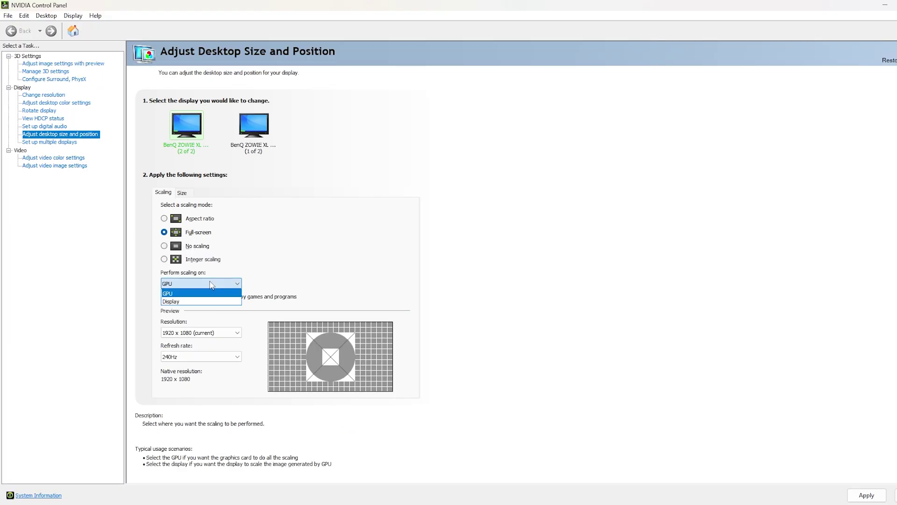
left_click(211, 285)
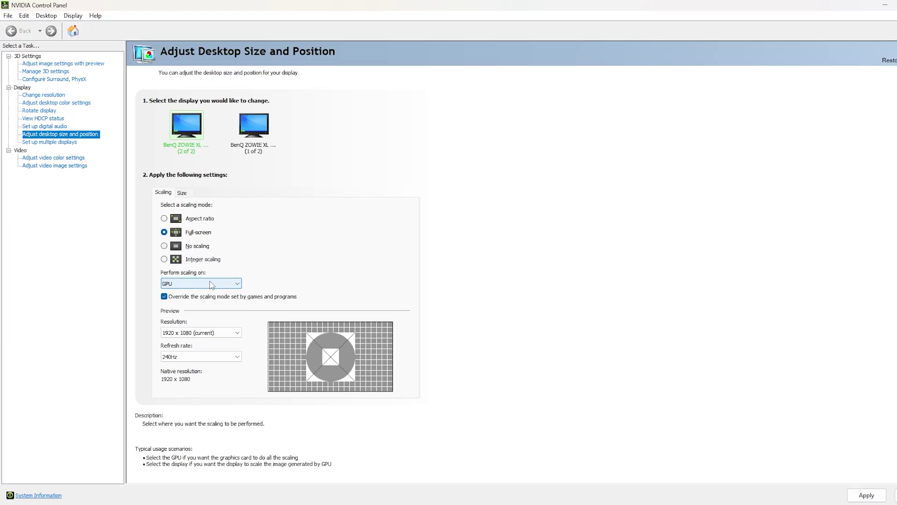
left_click(213, 357)
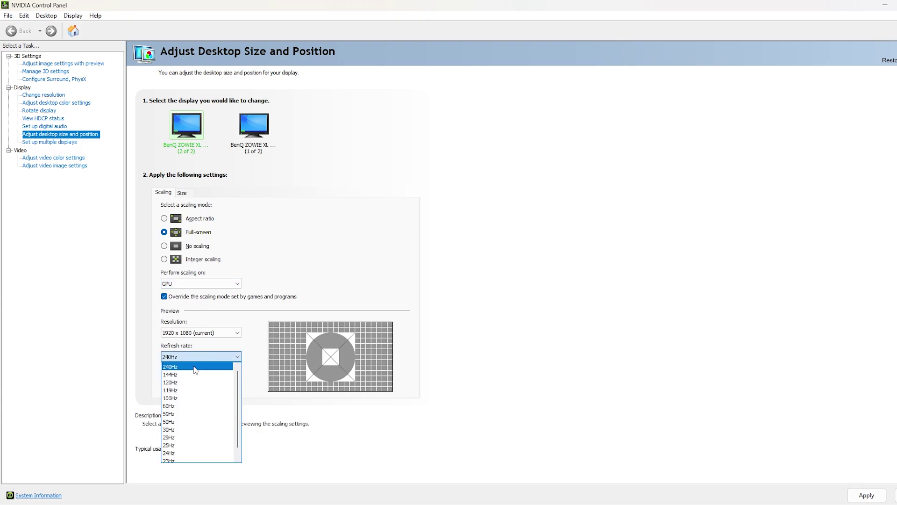
left_click(196, 367)
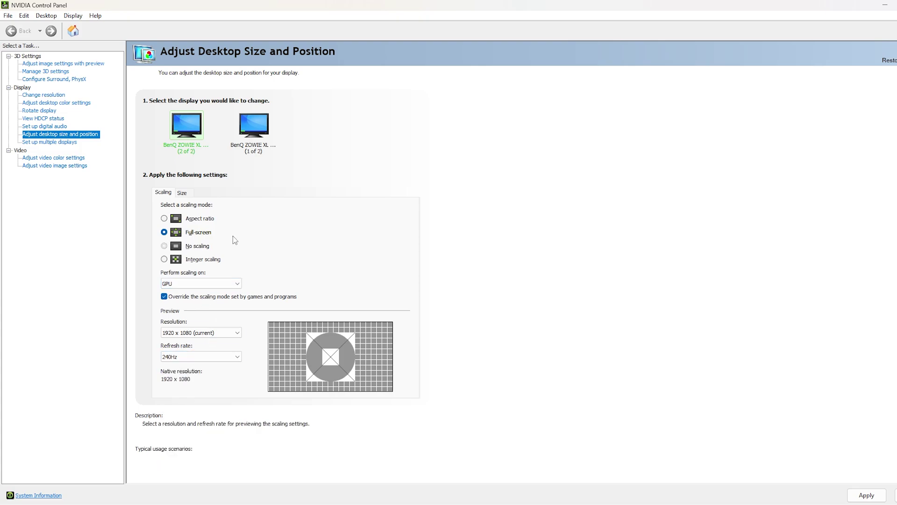
Set the second monitor to Full-screen scaling, keeping 144Hz
left_click(251, 131)
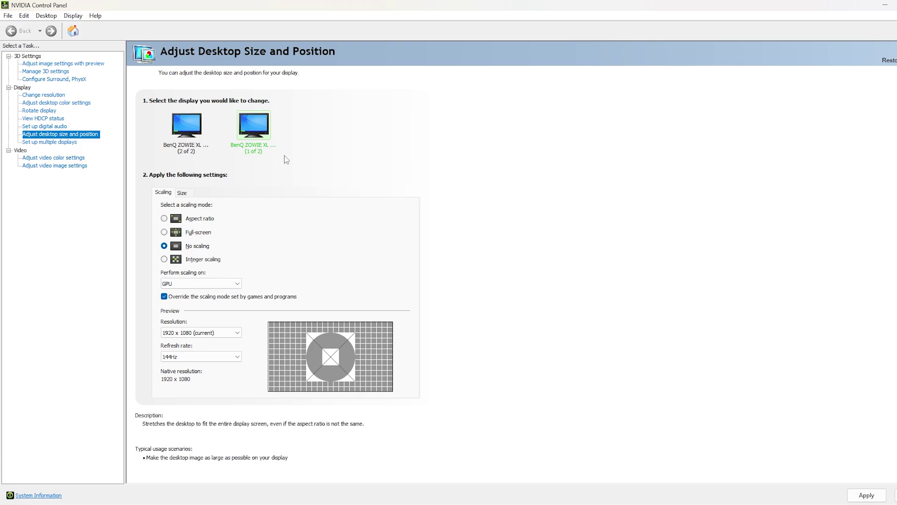
left_click(201, 238)
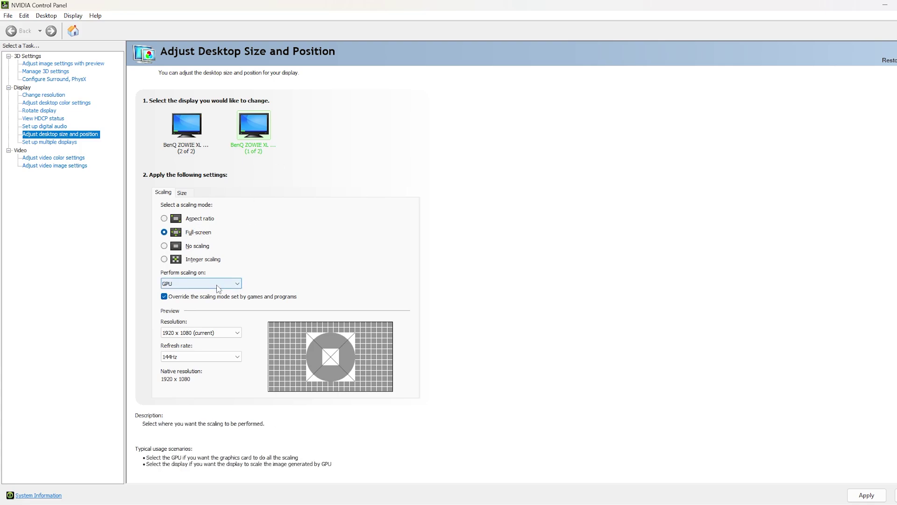
left_click(197, 358)
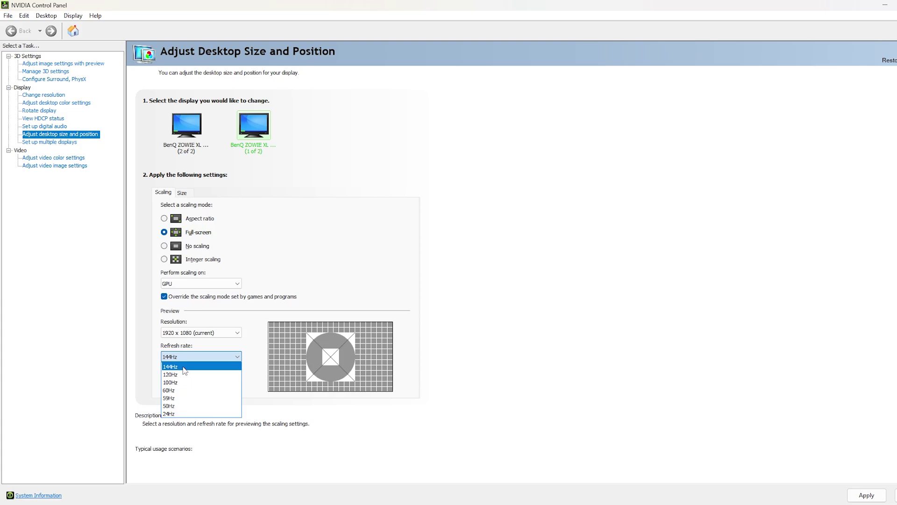
left_click(184, 367)
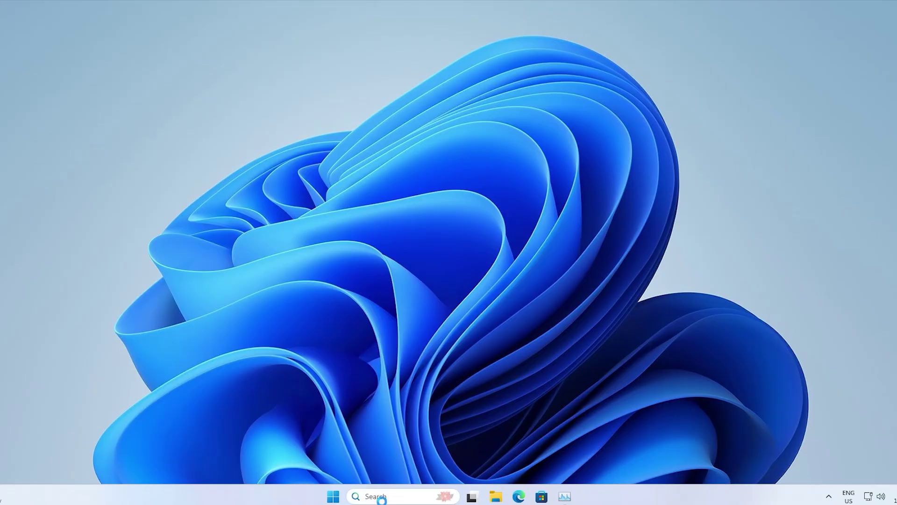
Search 'game mode' and switch the Game Mode toggle on in Settings
left_click(381, 500)
type("game m")
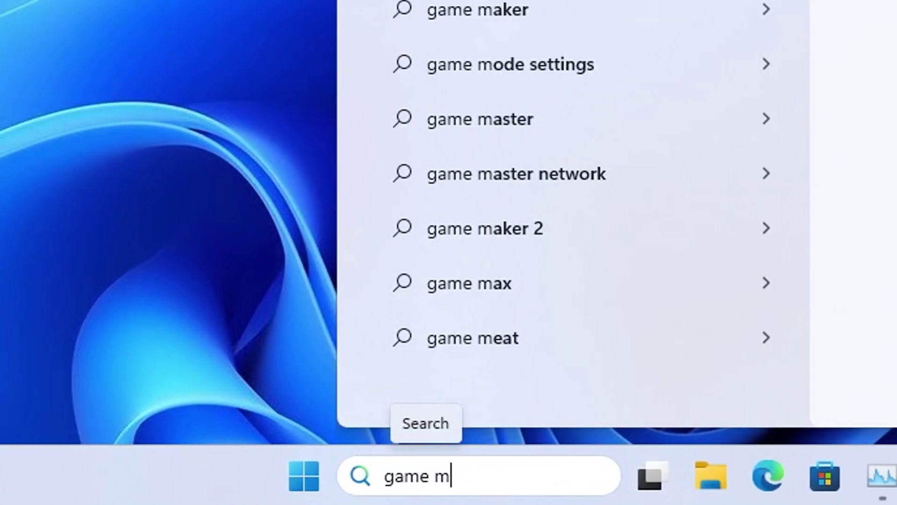
type("ode")
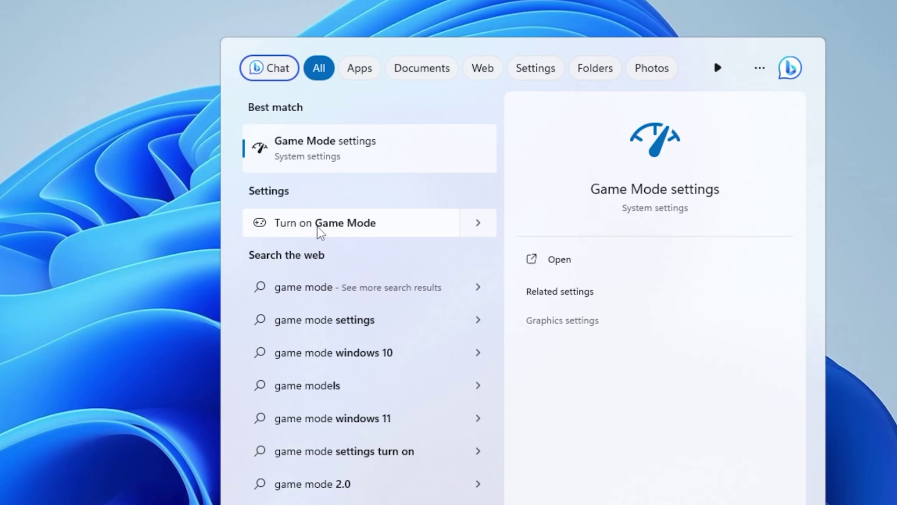
left_click(320, 232)
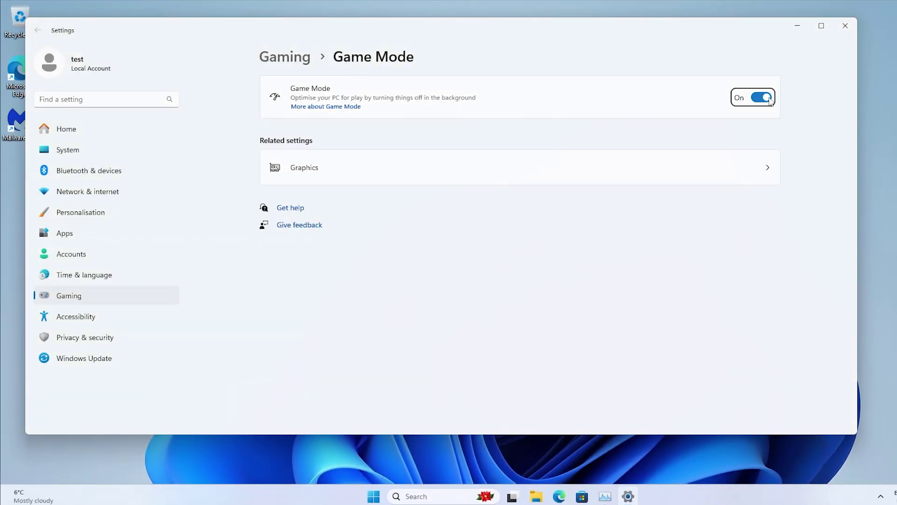
left_click(761, 97)
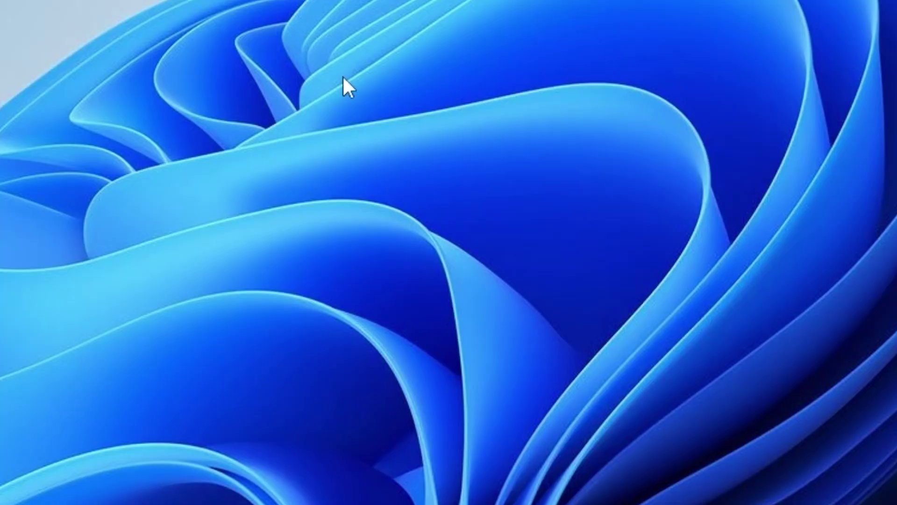
Go from the desktop's Display settings to Graphics > Change default graphics settings
right_click(344, 81)
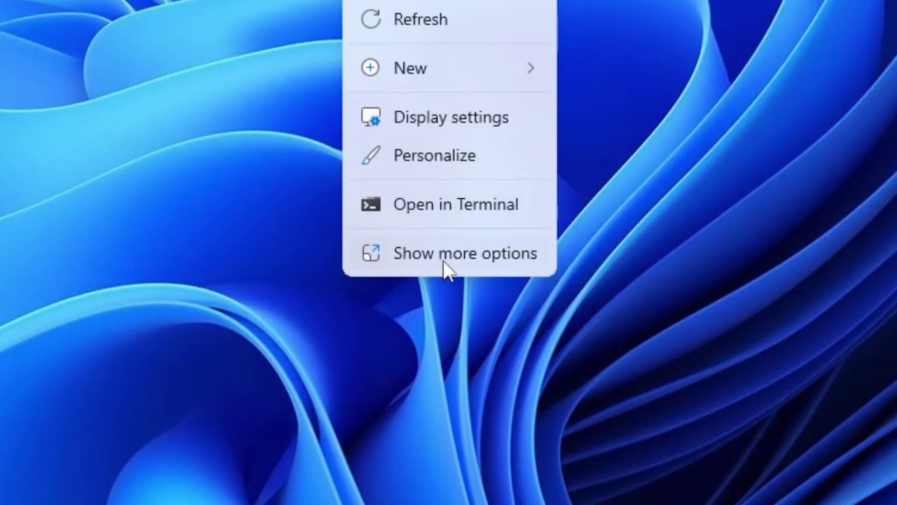
left_click(447, 405)
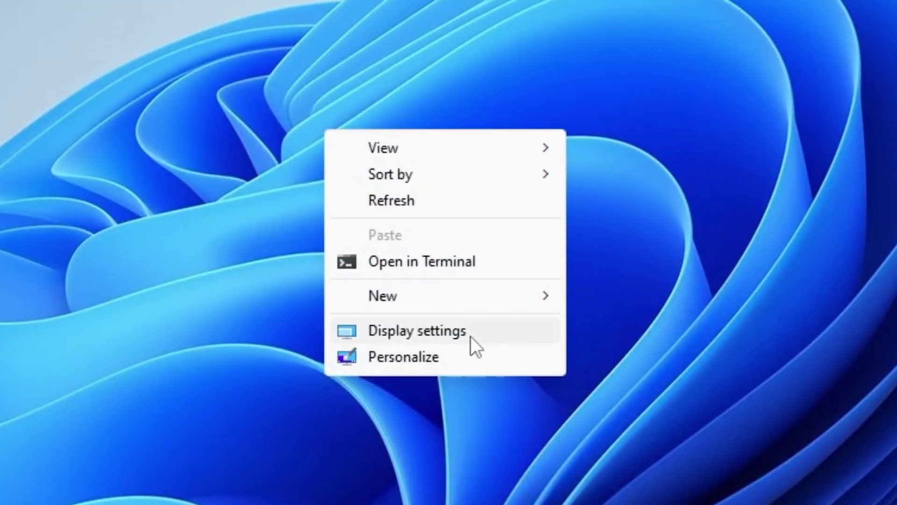
left_click(471, 337)
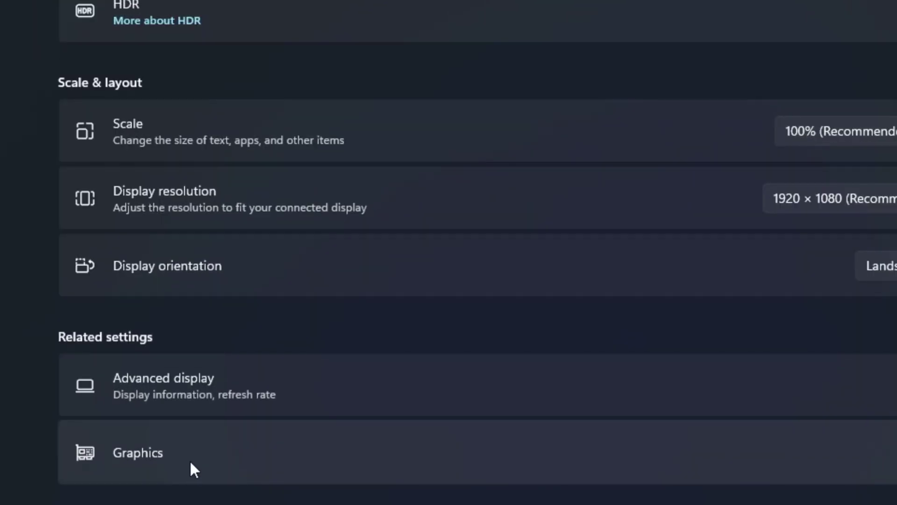
left_click(190, 462)
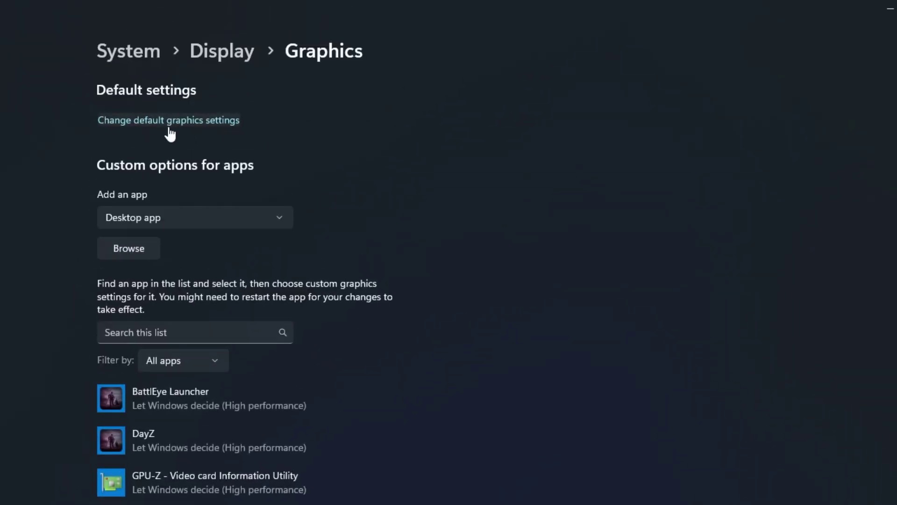
left_click(225, 122)
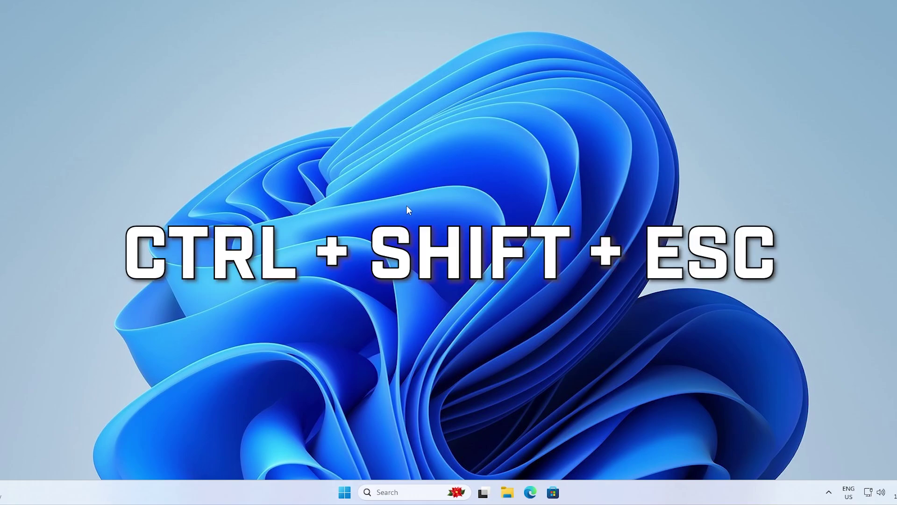
In Task Manager's Startup apps, disable Xbox App Services and sort by Name descending
key("ctrl+shift+Escape")
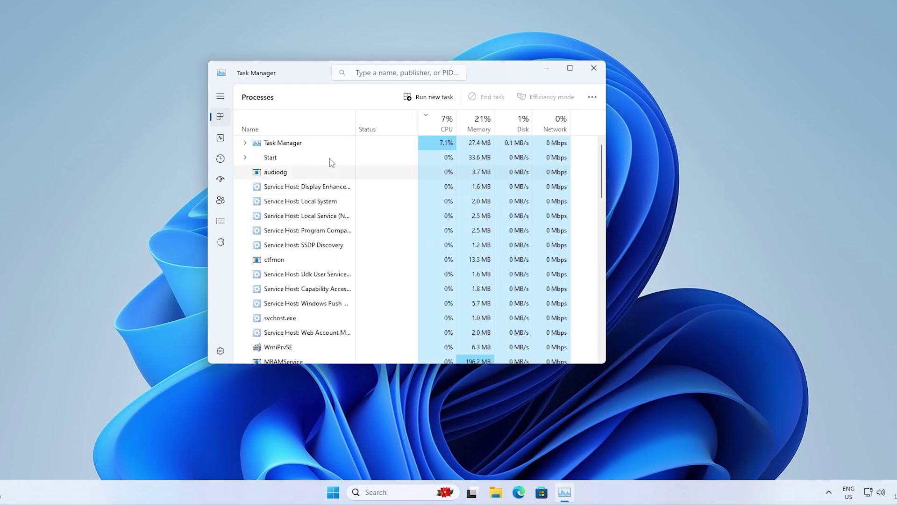
left_click_drag(605, 363, 783, 394)
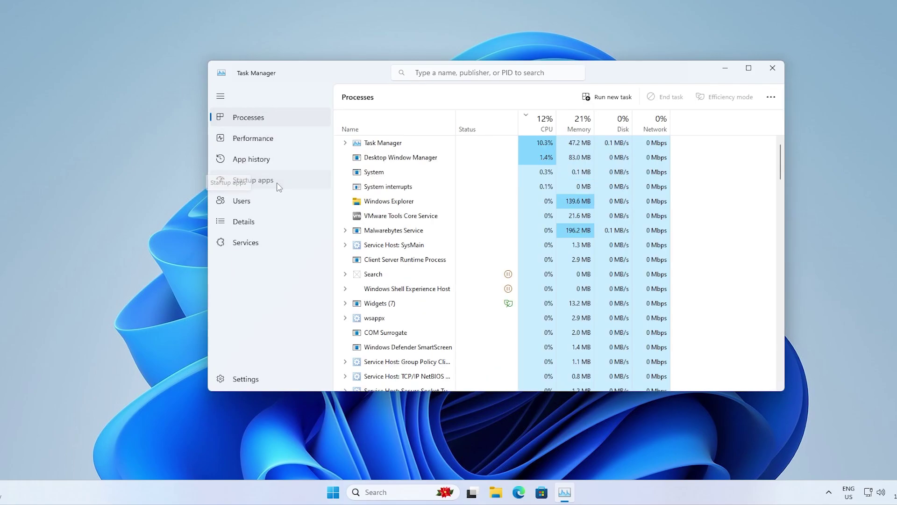
left_click(279, 187)
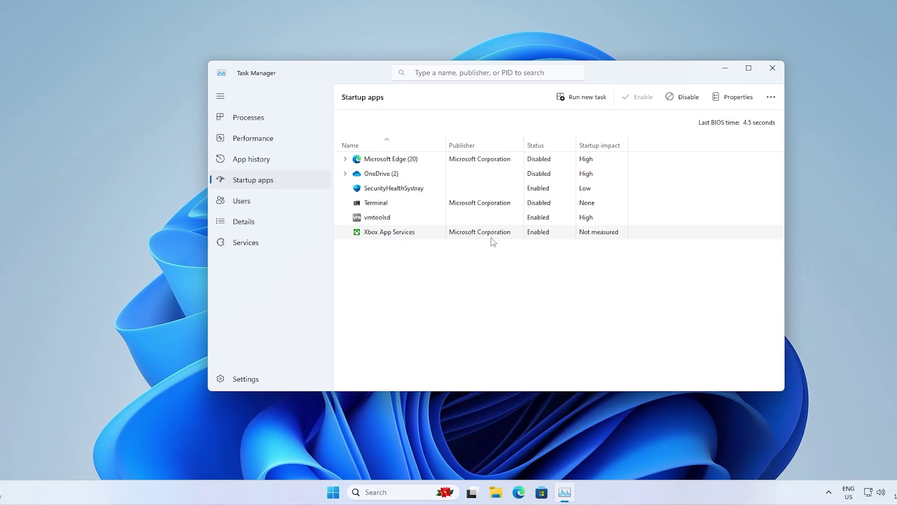
left_click(482, 219)
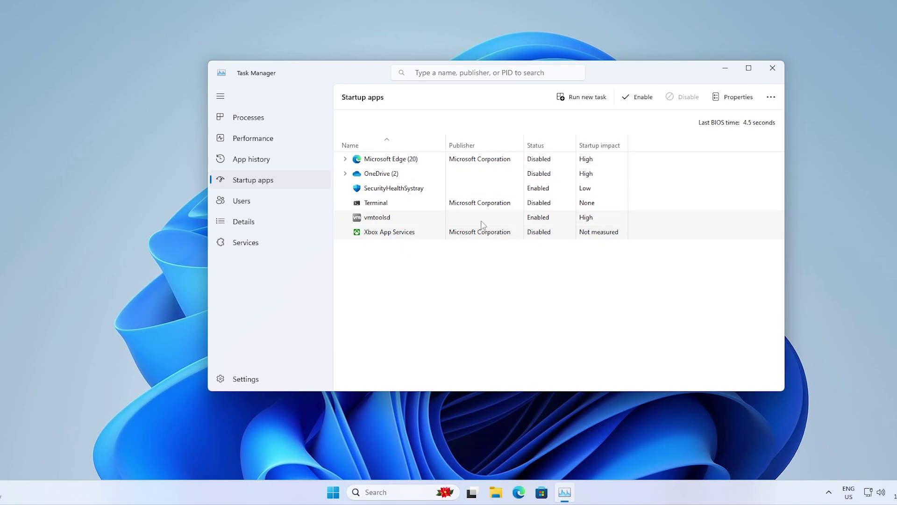
left_click(371, 146)
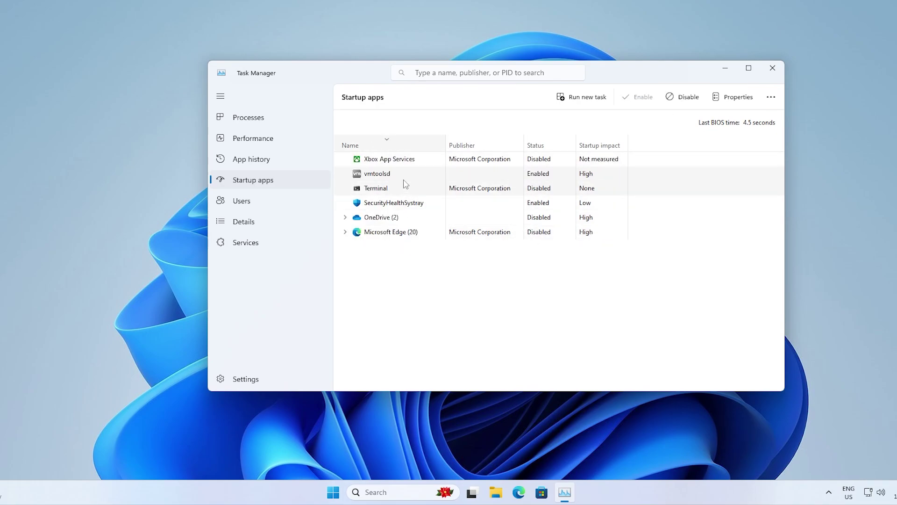